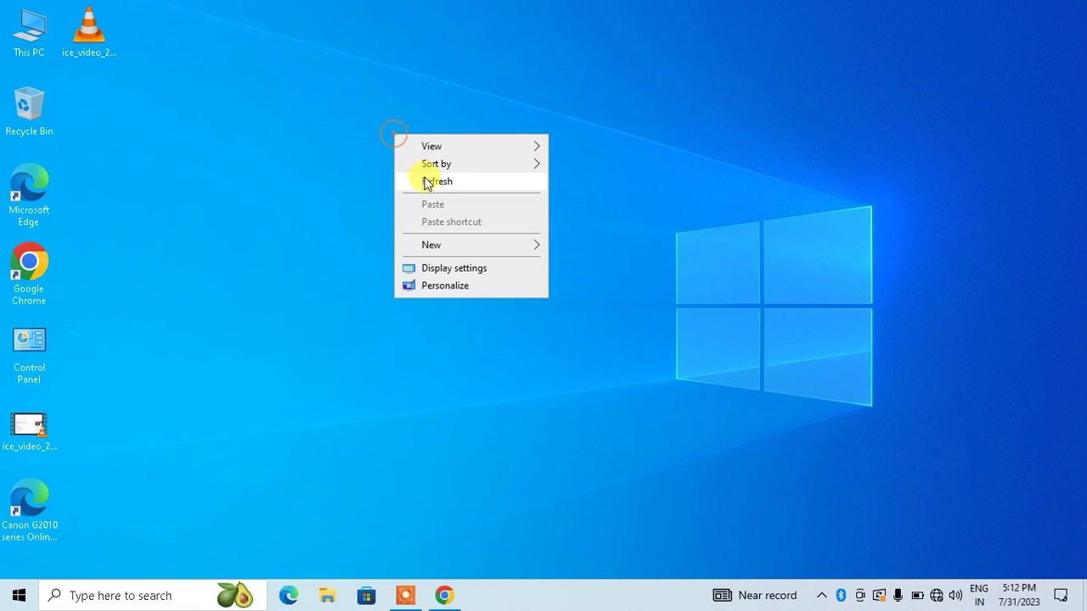
# Refresh the desktop several times from its context menu.
pyautogui.click(421, 194)
pyautogui.rightClick(384, 166)
pyautogui.click(422, 203)
pyautogui.rightClick(374, 157)
pyautogui.click(418, 204)
pyautogui.rightClick(345, 122)
pyautogui.click(382, 162)
pyautogui.rightClick(350, 121)
pyautogui.click(387, 168)
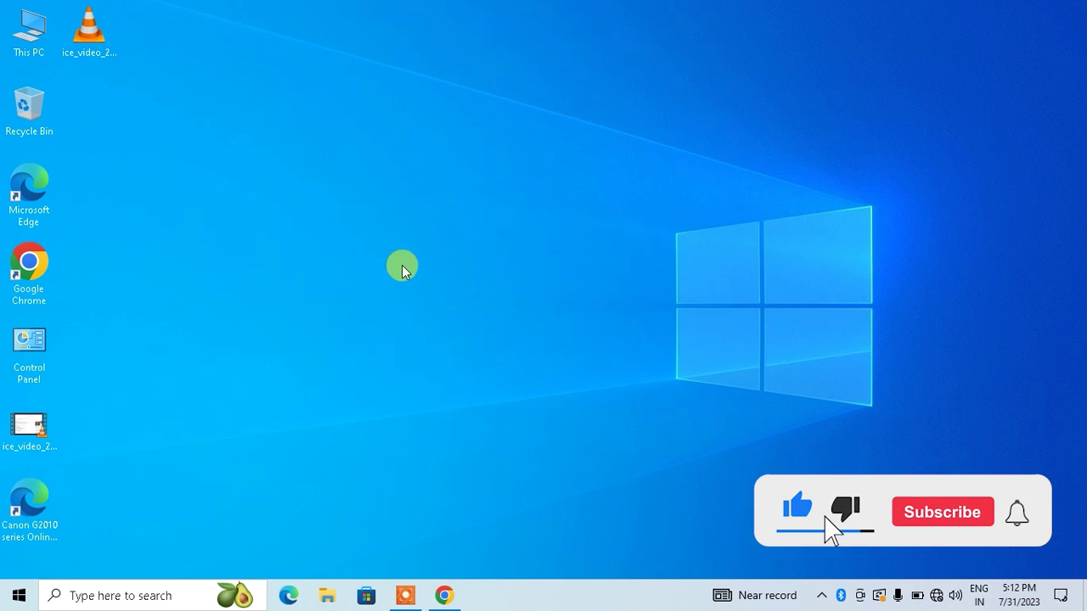
# Briefly view the YouTube channel page, then return to the desktop and refresh it.
pyautogui.click(444, 595)
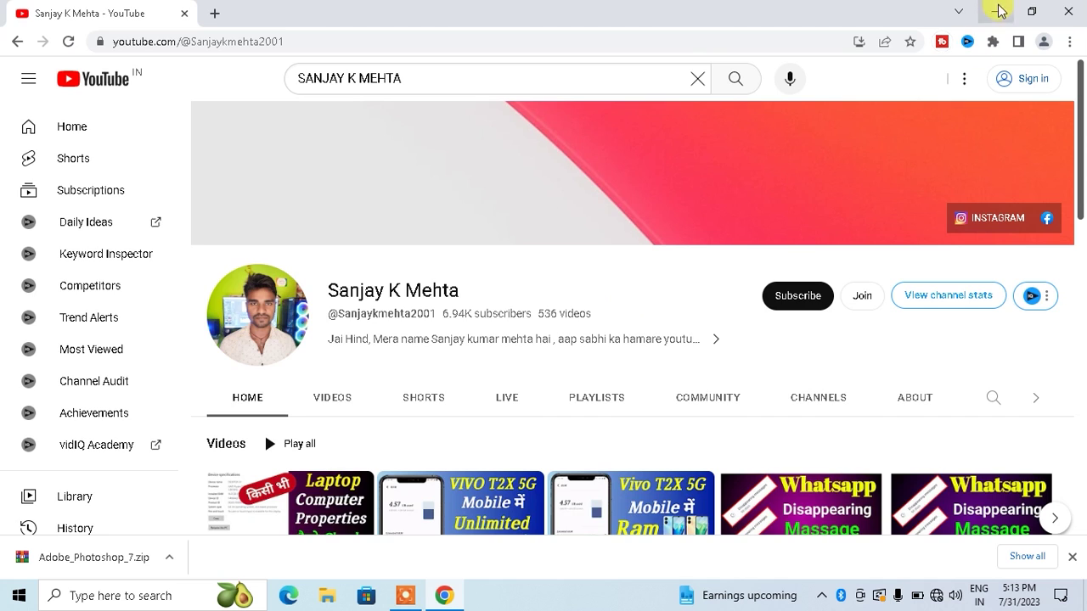
pyautogui.click(994, 12)
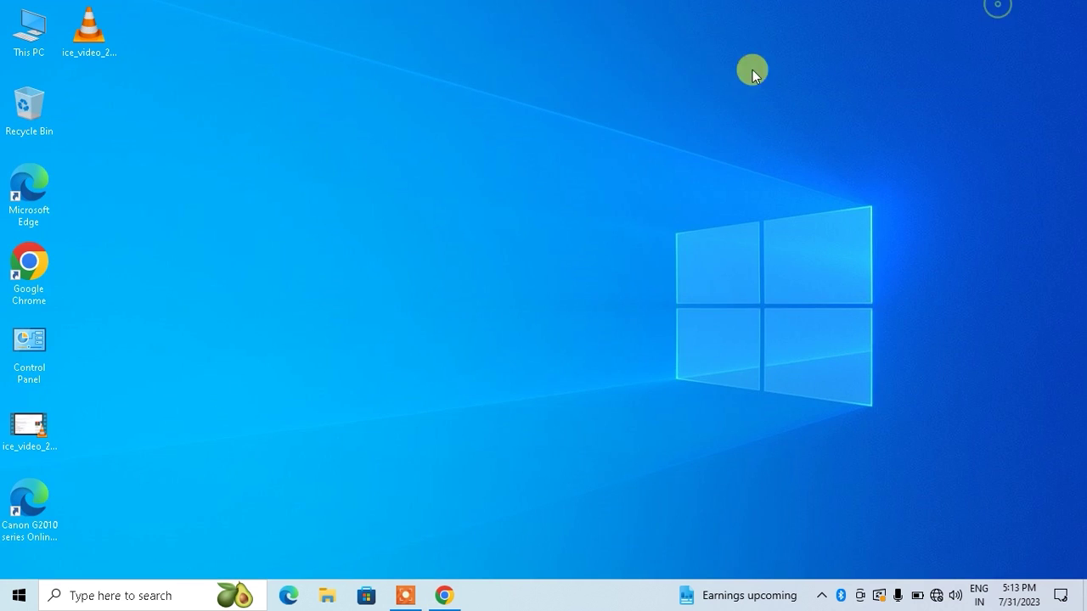
pyautogui.rightClick(574, 72)
pyautogui.click(596, 114)
pyautogui.rightClick(409, 74)
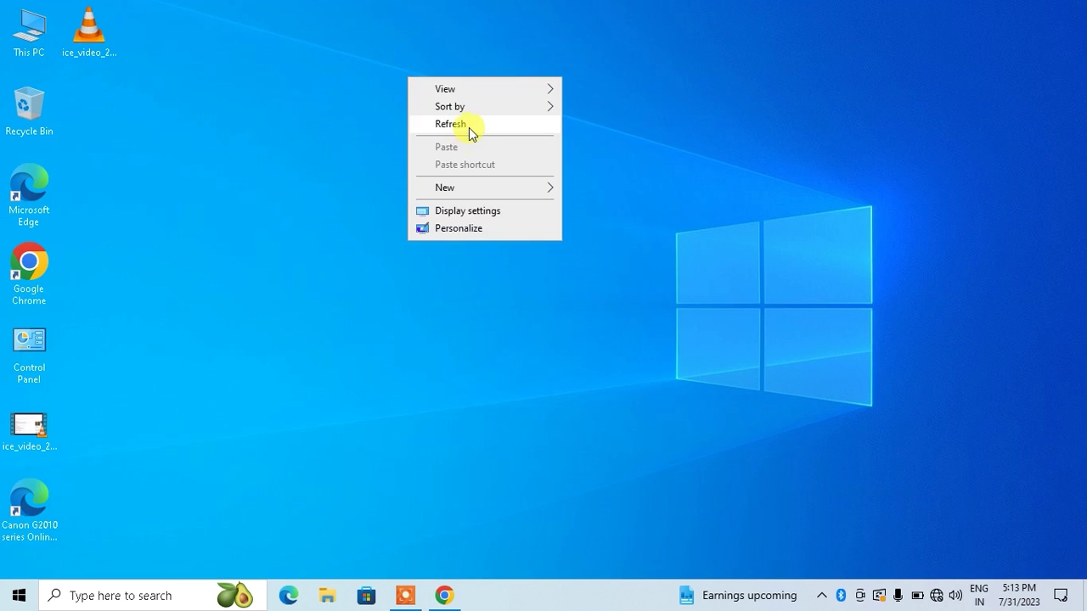
pyautogui.click(467, 126)
# Open Downloads via This PC and show the Adobe_Photoshop_7 archive's context menu.
pyautogui.doubleClick(25, 20)
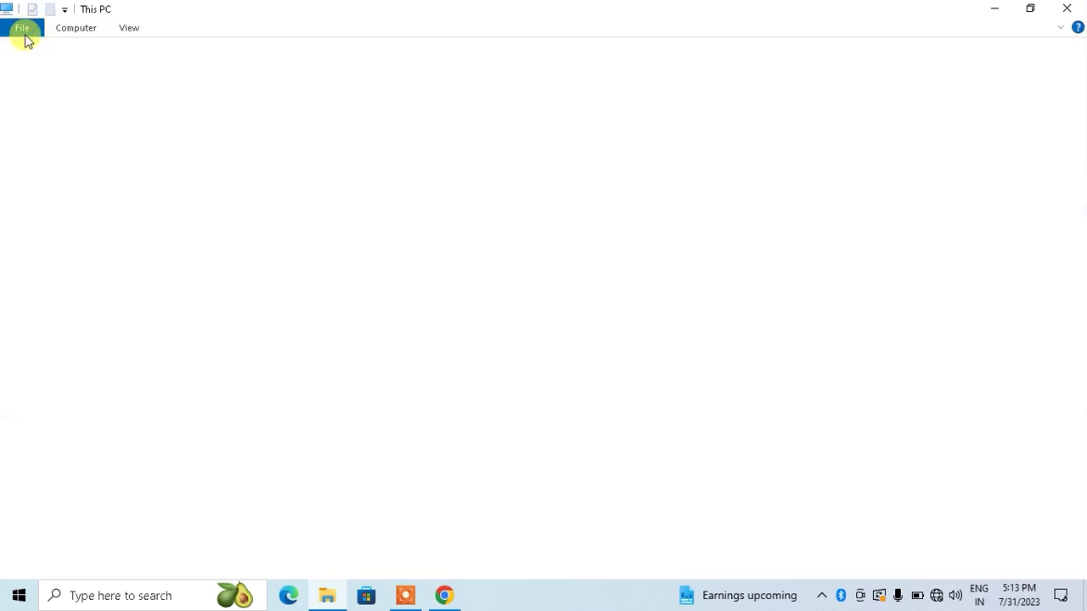
pyautogui.doubleClick(810, 117)
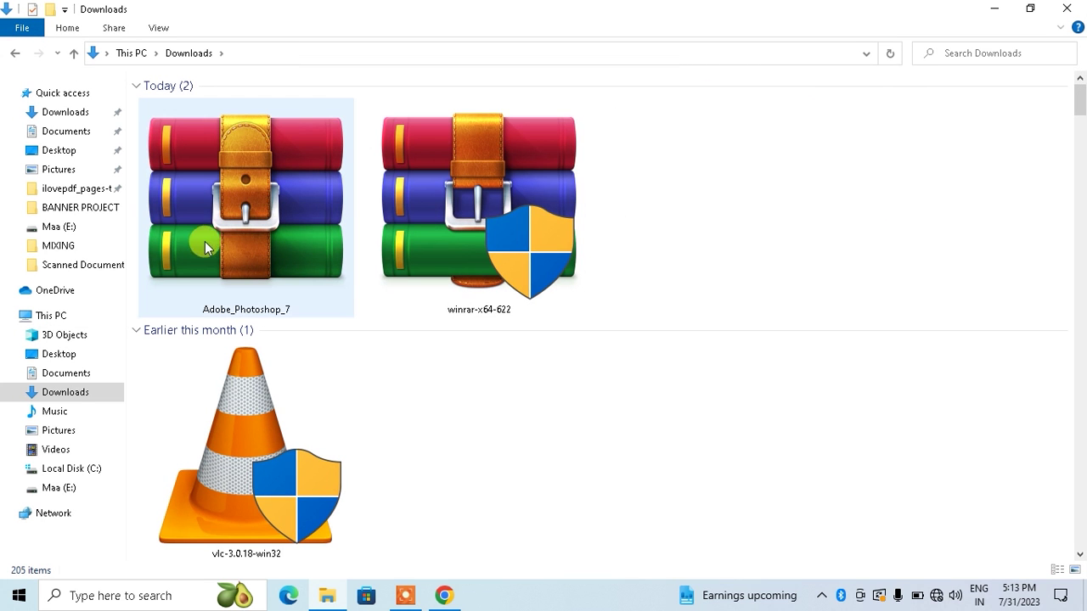
pyautogui.moveTo(247, 208)
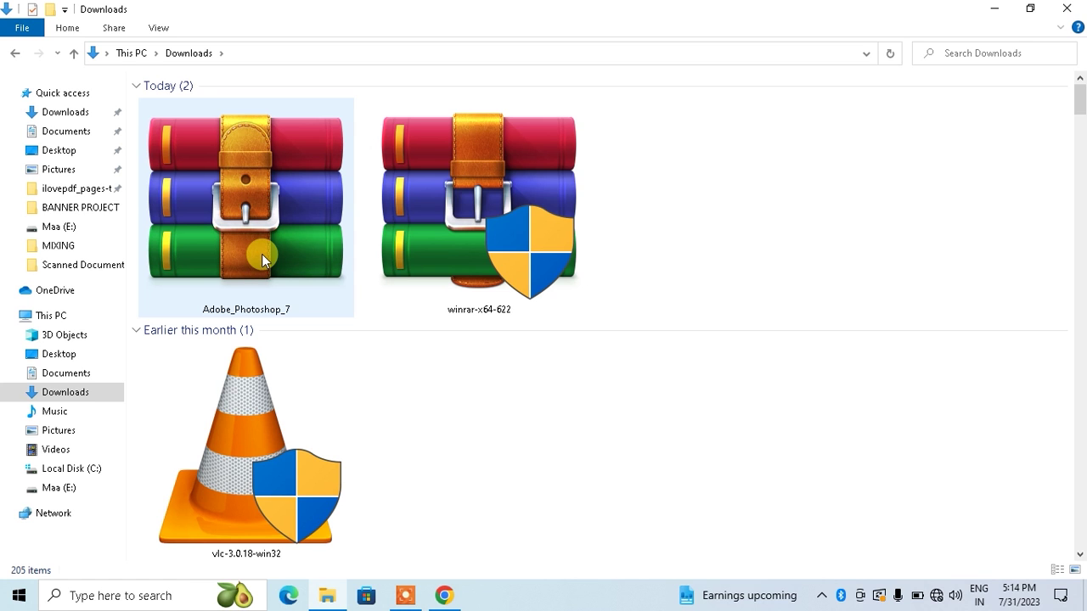
pyautogui.click(752, 245)
pyautogui.click(251, 204)
pyautogui.click(250, 202)
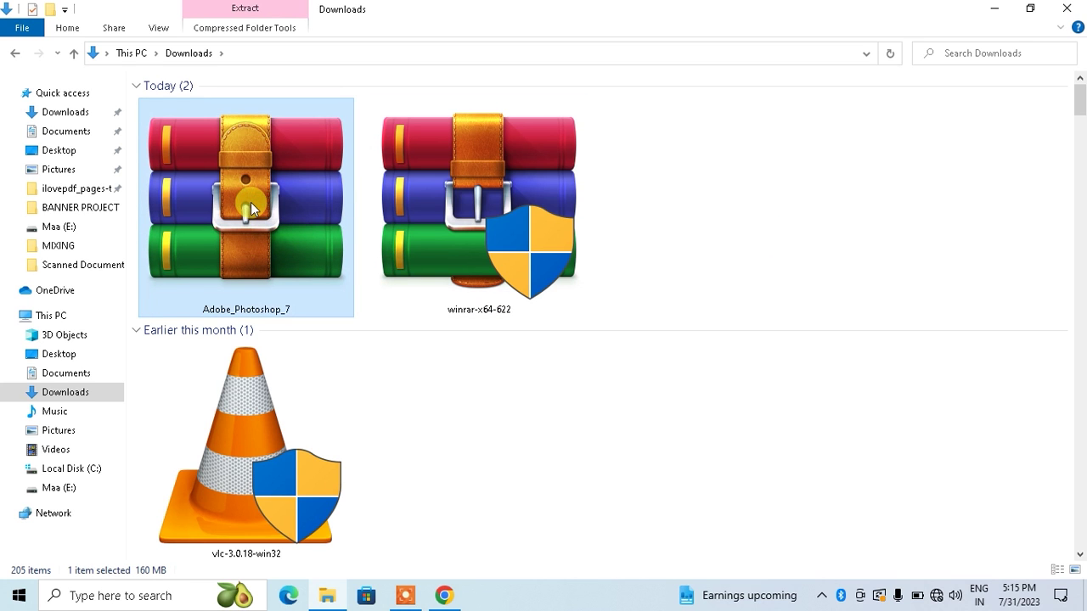
pyautogui.rightClick(250, 202)
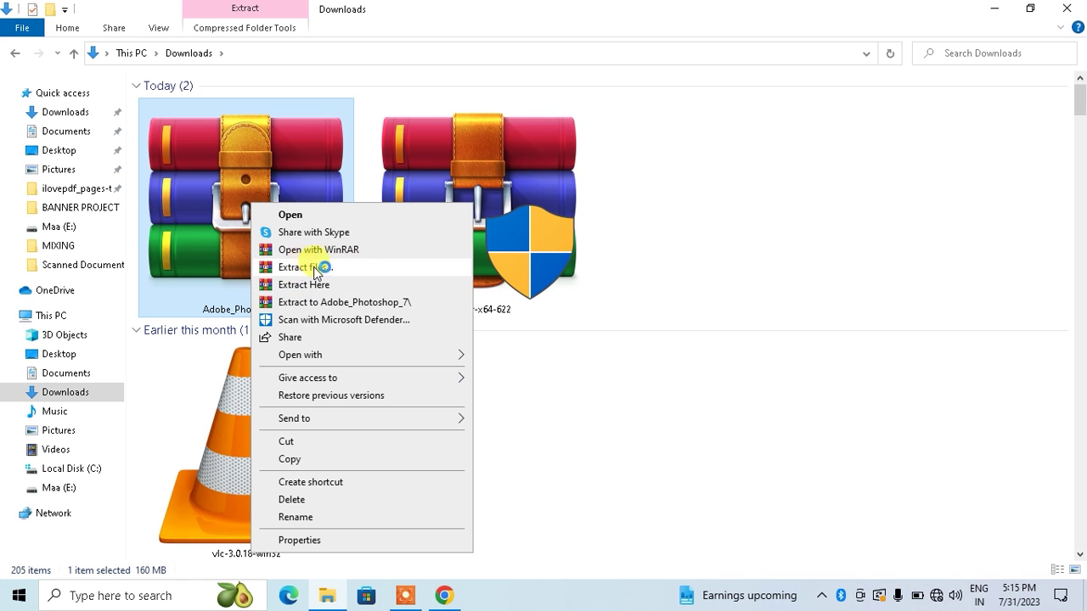
# Extract the Adobe_Photoshop_7 archive into Downloads\Adobe_Photoshop_7 and select the new folder.
pyautogui.click(364, 269)
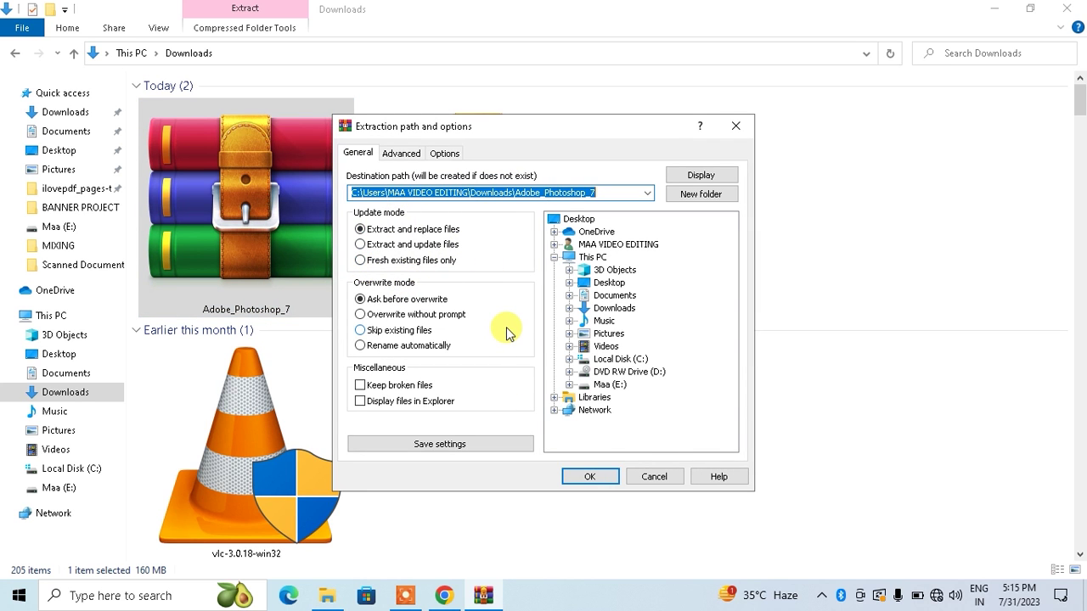
pyautogui.click(594, 478)
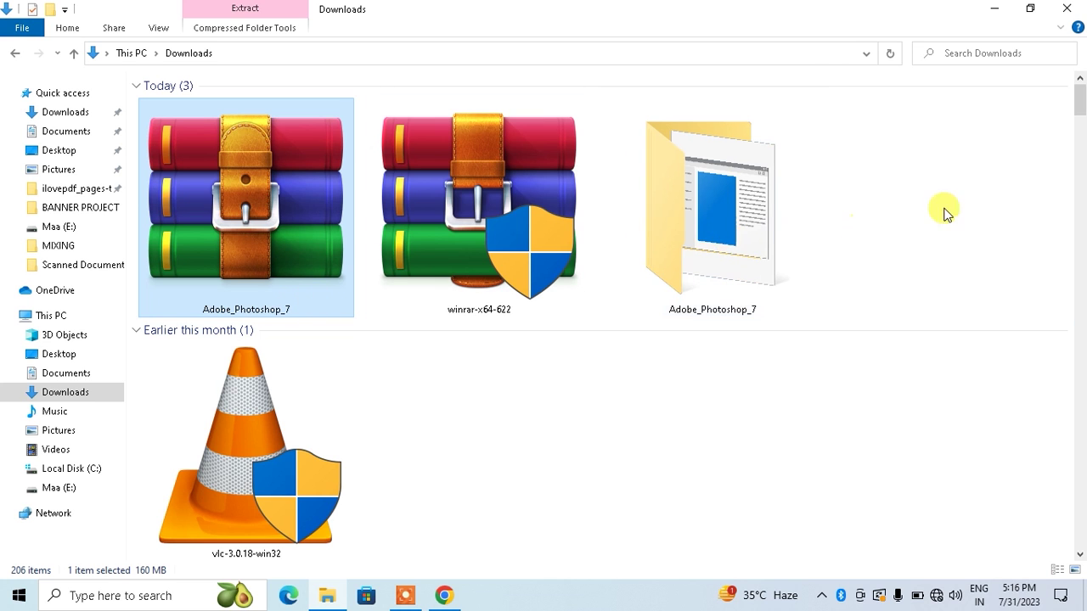
pyautogui.click(749, 246)
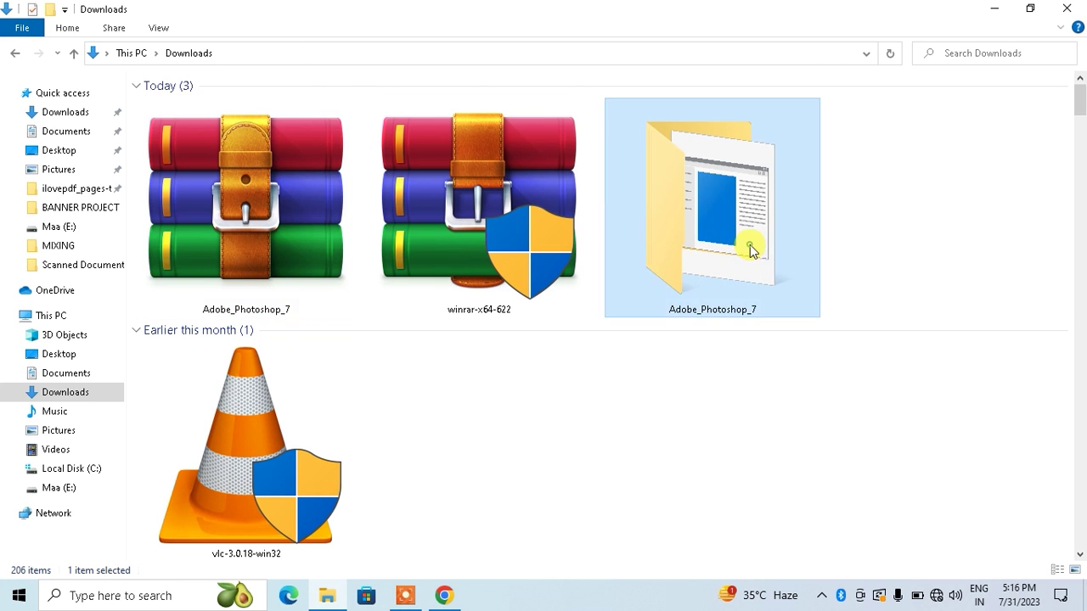
# Run Adobe_Photoshop_7.exe and set Downloads as the unzip destination.
pyautogui.doubleClick(750, 246)
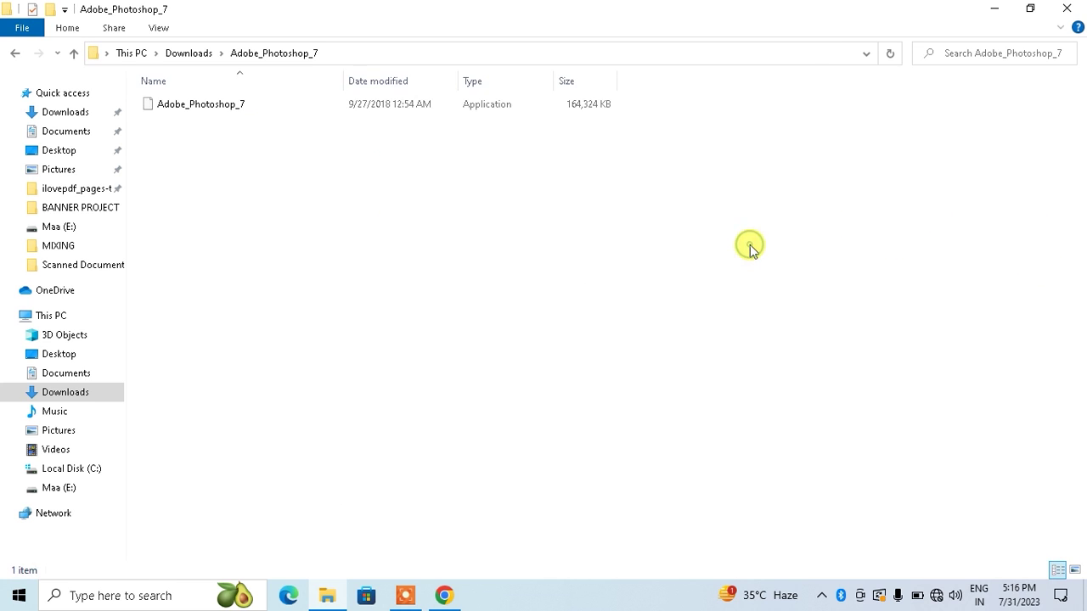
pyautogui.doubleClick(225, 109)
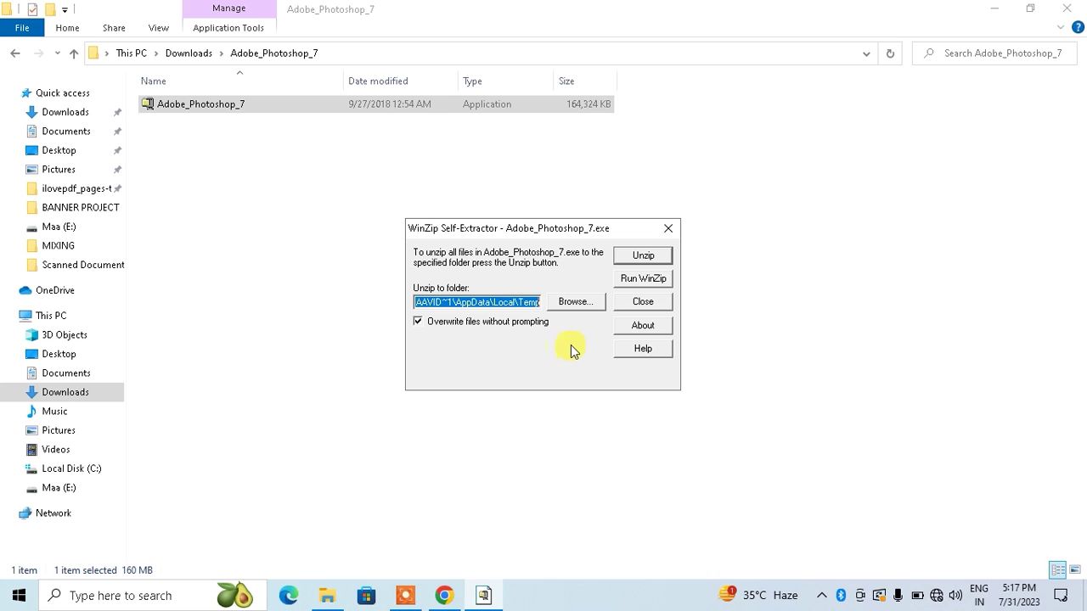
pyautogui.click(574, 303)
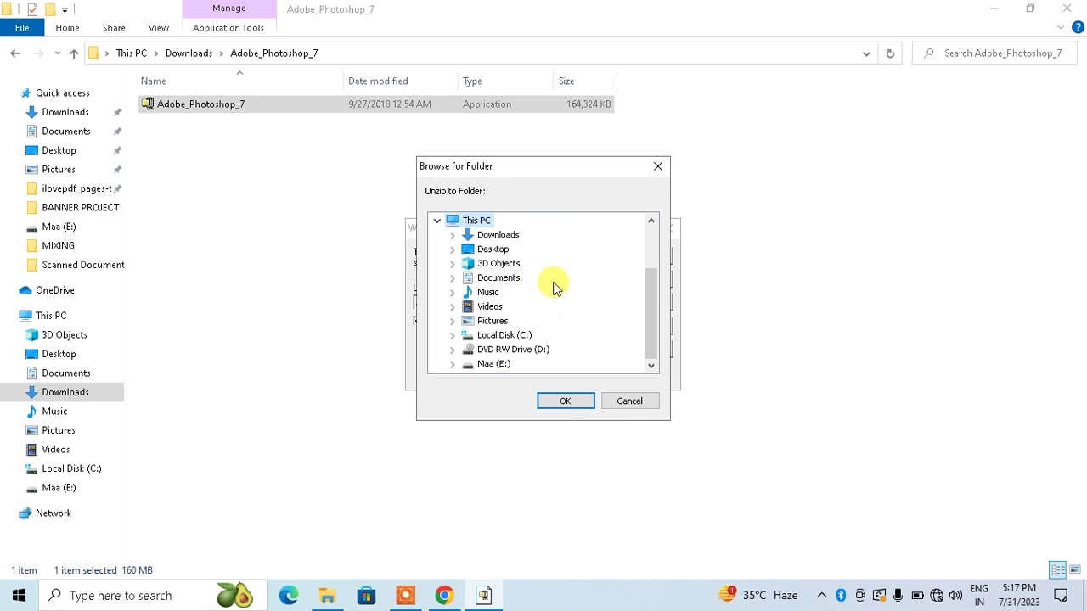
pyautogui.moveTo(651, 334)
pyautogui.mouseDown()
pyautogui.moveTo(643, 286)
pyautogui.moveTo(646, 310)
pyautogui.moveTo(652, 291)
pyautogui.mouseUp()
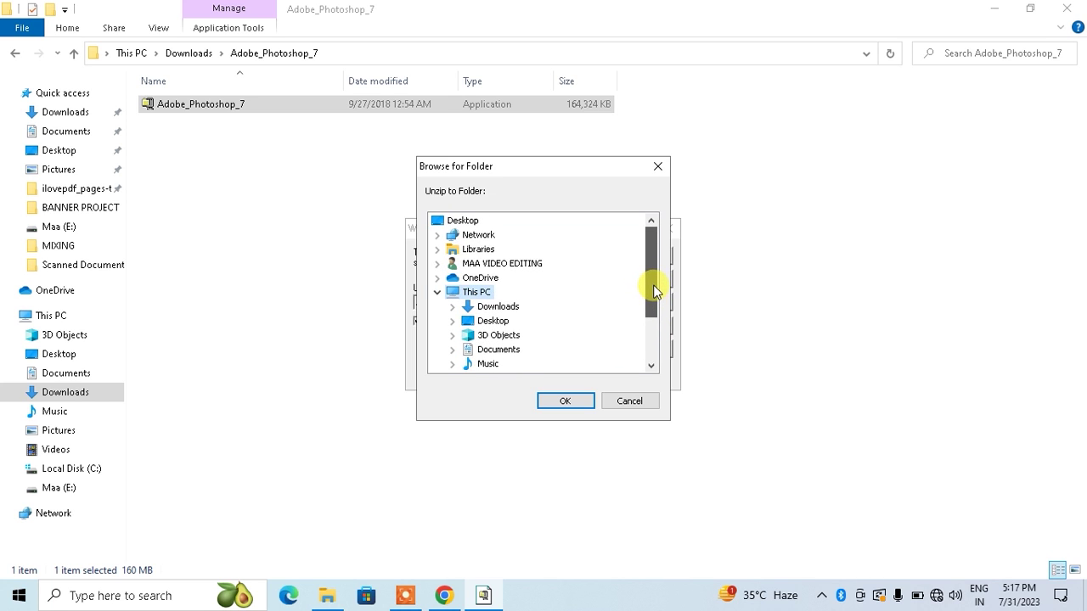
pyautogui.click(484, 307)
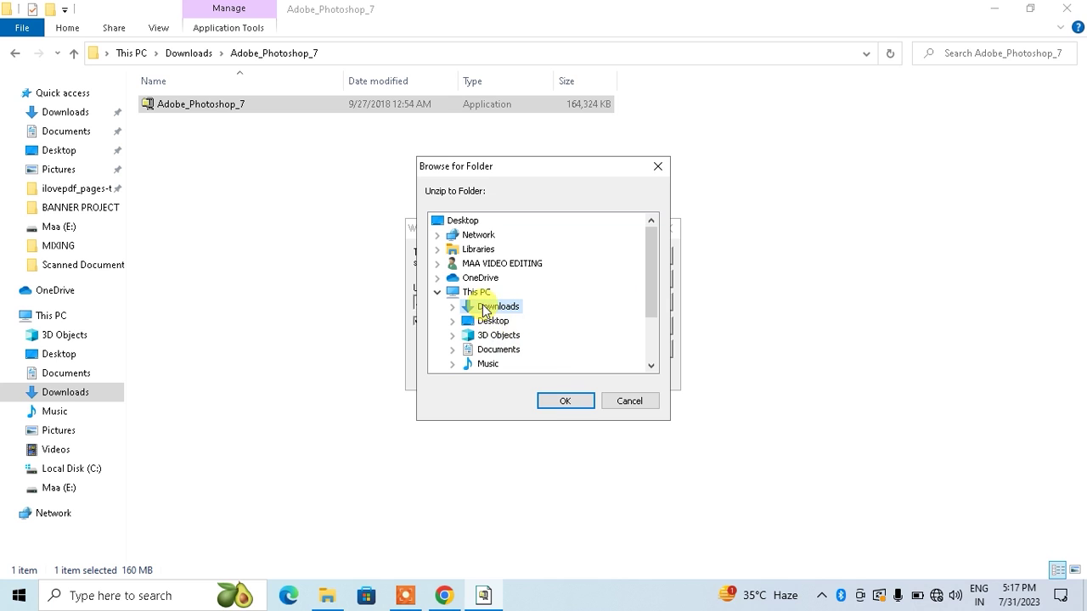
pyautogui.click(564, 400)
# Unzip the 21 setup files, close the self-extractor, and return to Downloads.
pyautogui.click(643, 259)
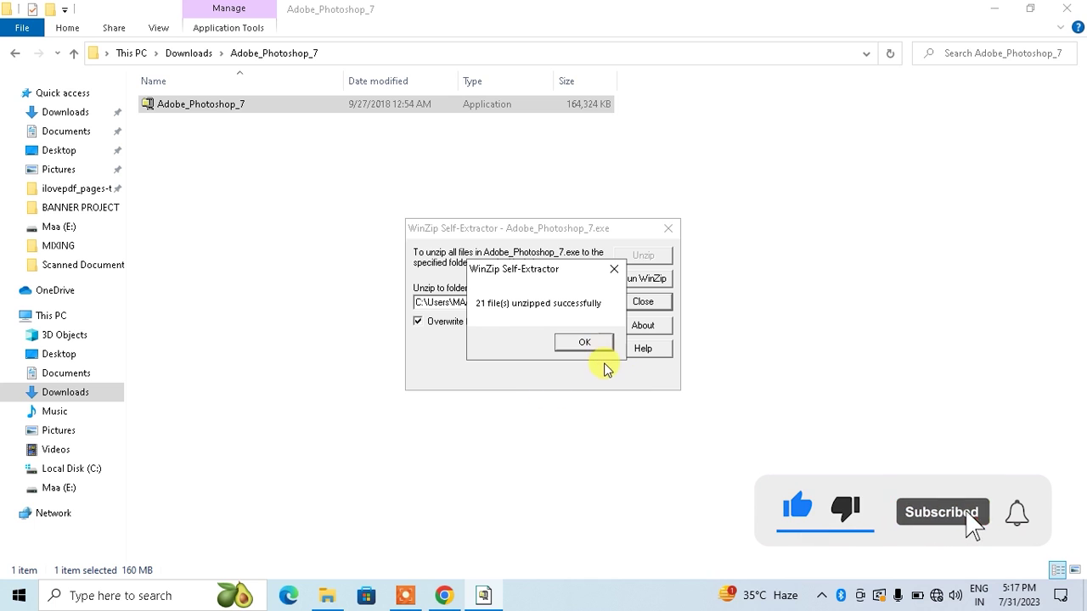
pyautogui.click(586, 344)
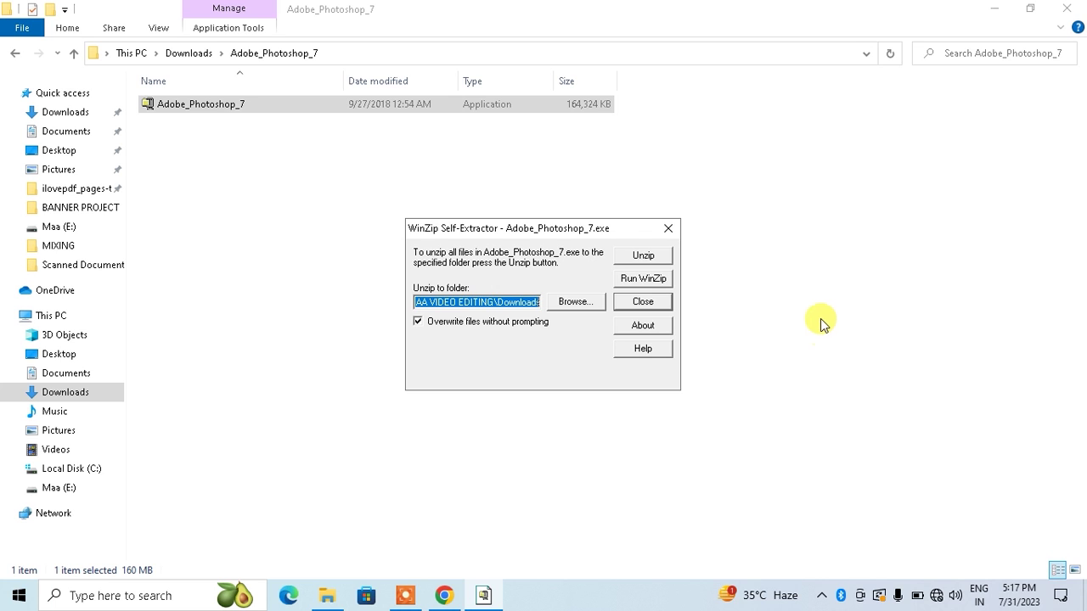
pyautogui.click(668, 228)
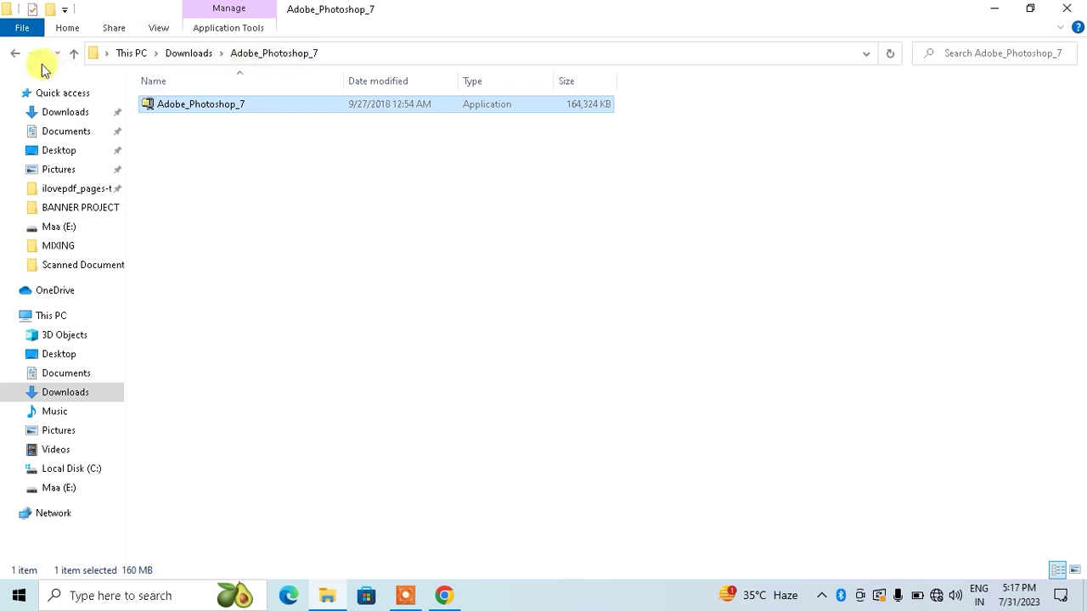
pyautogui.click(15, 54)
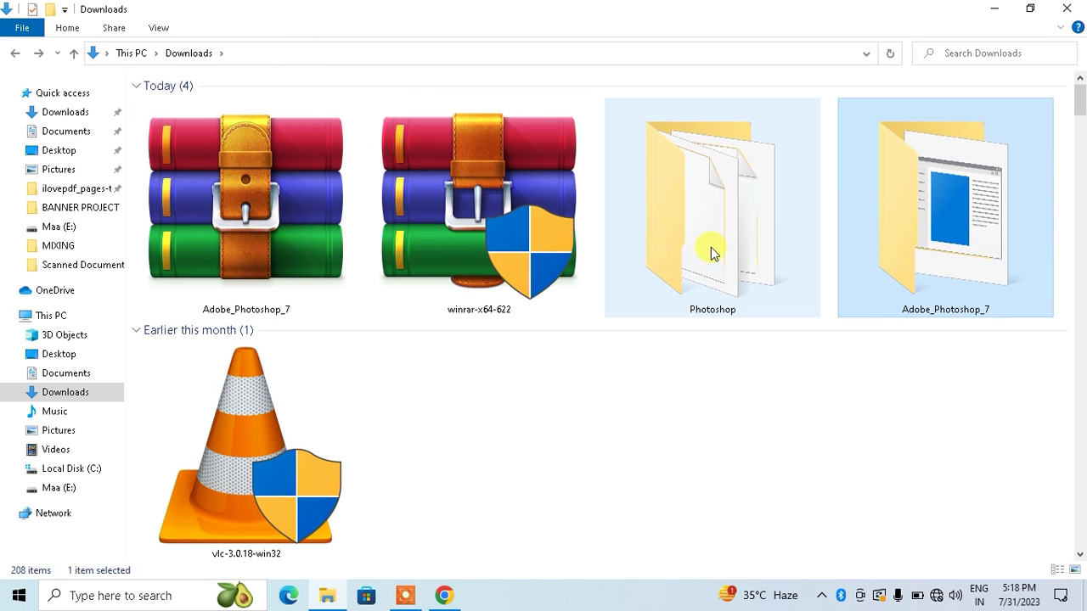
pyautogui.moveTo(712, 208)
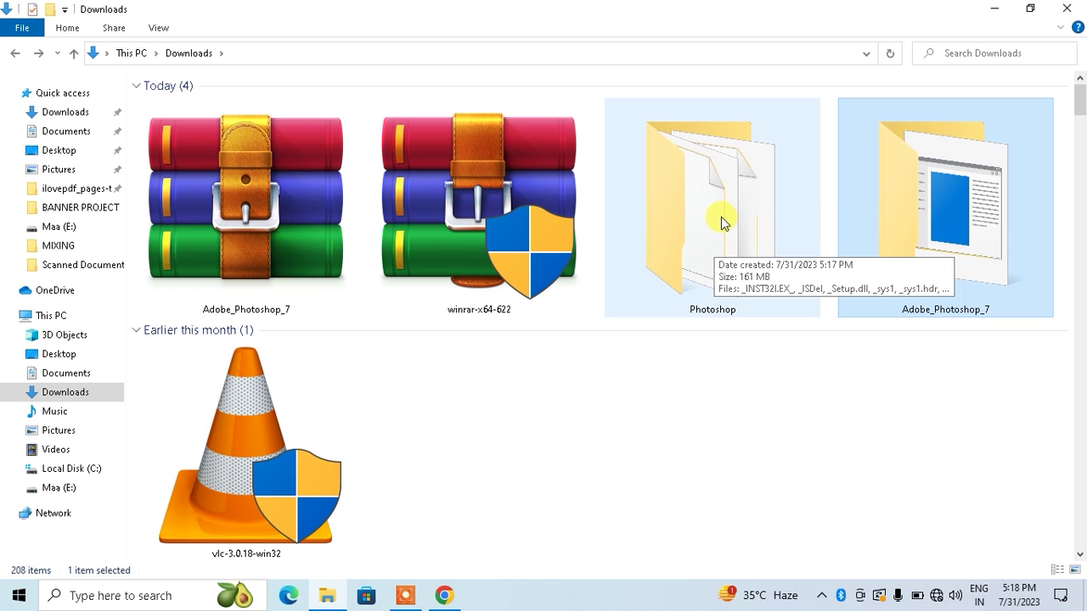
# Open the unzipped Photoshop folder and launch its Setup application.
pyautogui.doubleClick(721, 222)
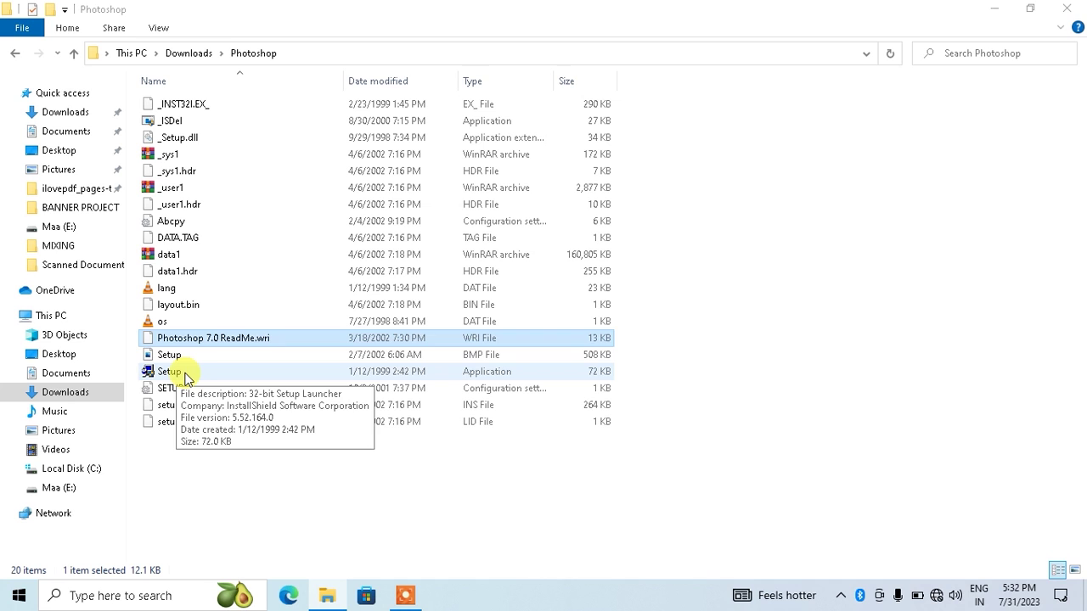
pyautogui.doubleClick(185, 374)
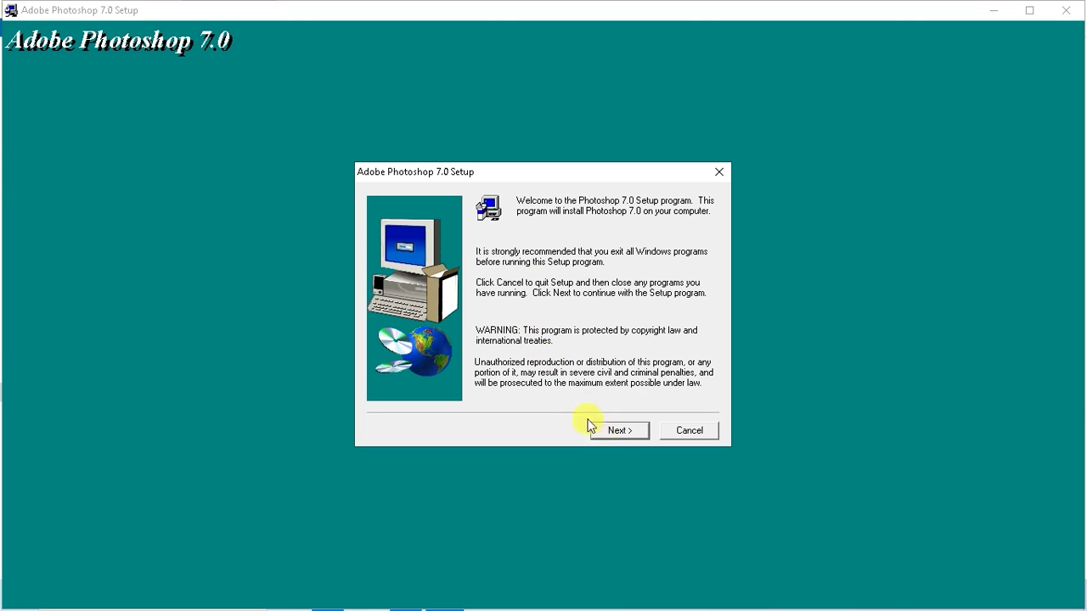
# Pass the welcome and notice, accept the US English license, and move the User Information window.
pyautogui.click(611, 430)
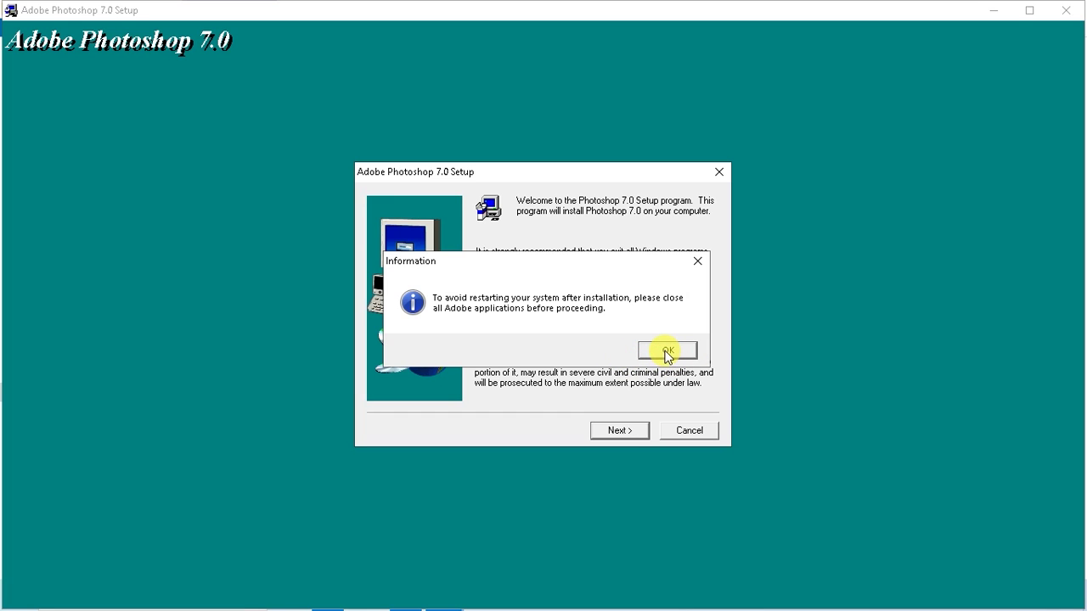
pyautogui.click(667, 353)
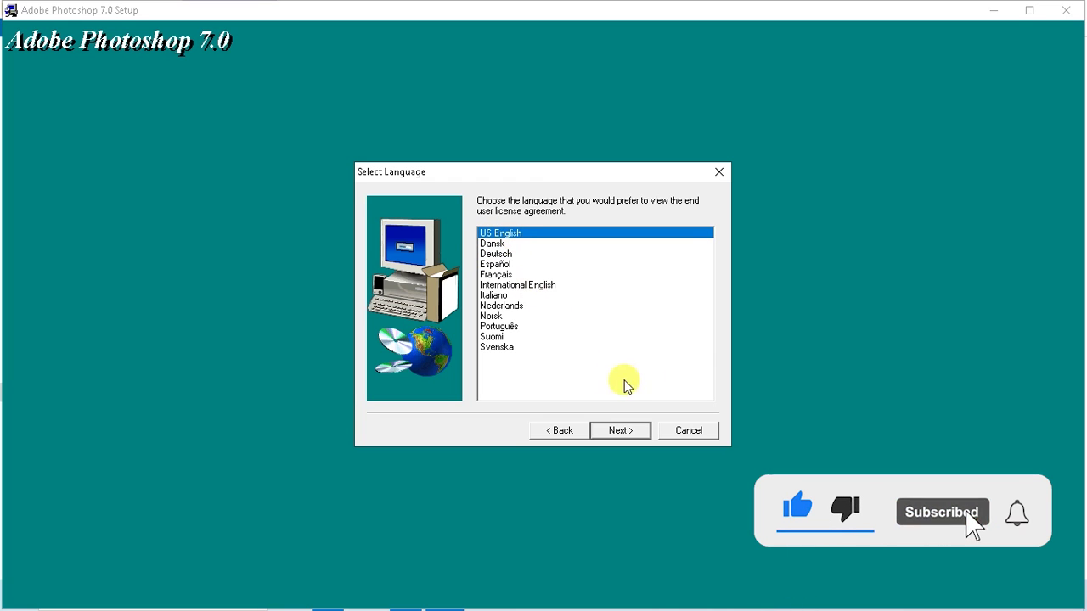
pyautogui.click(628, 433)
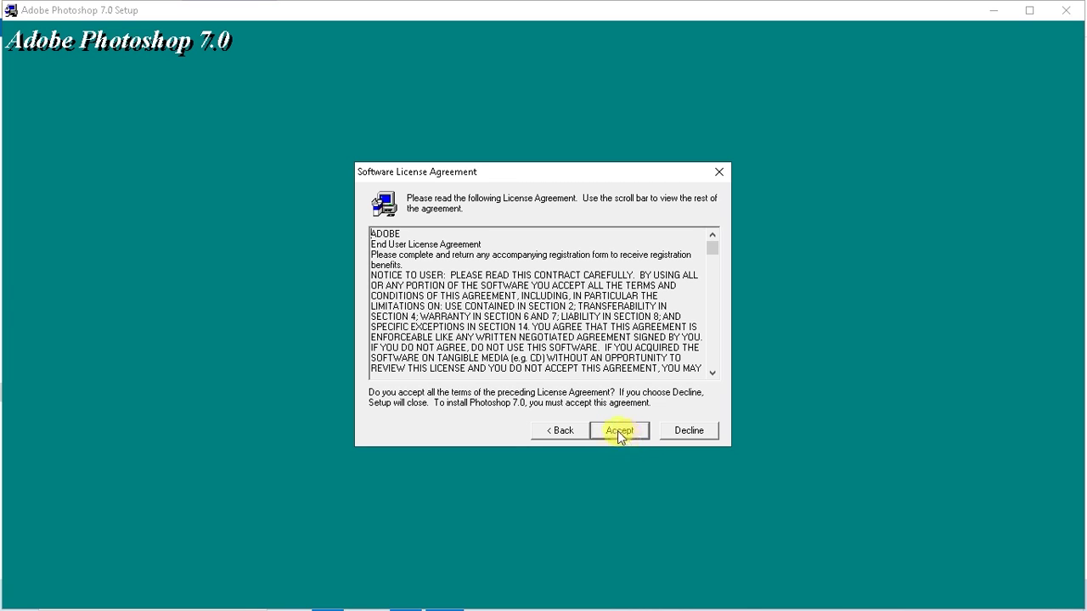
pyautogui.click(618, 431)
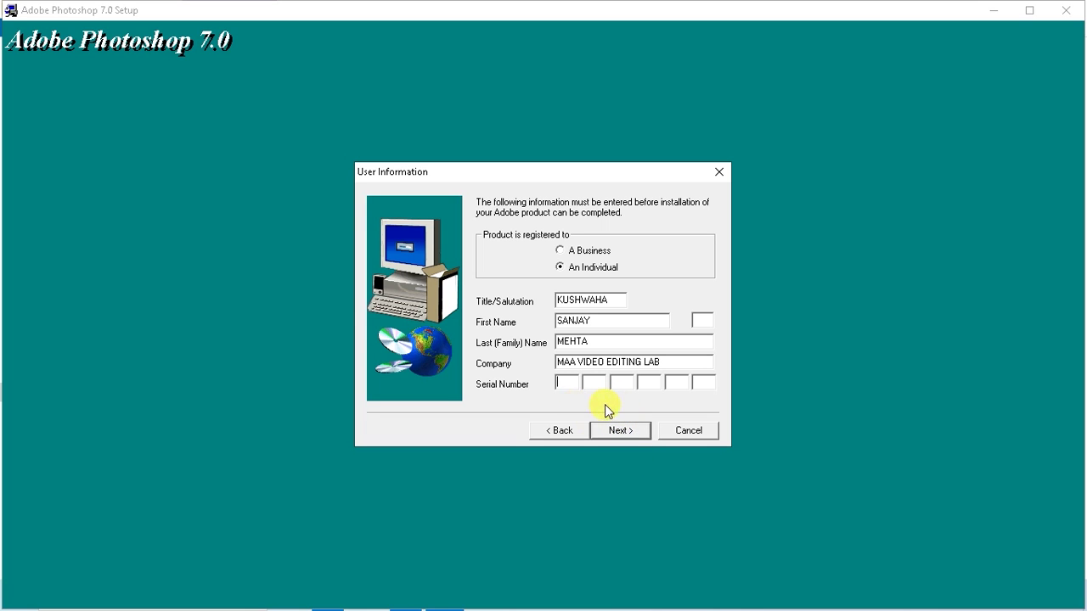
pyautogui.moveTo(562, 176); pyautogui.dragTo(615, 119)
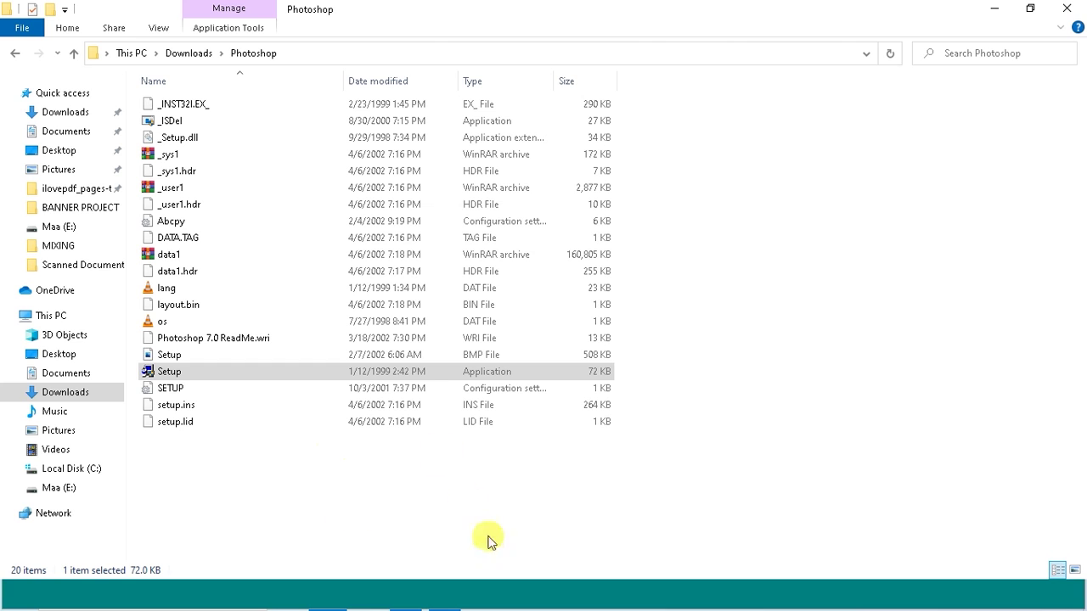
# Open the Serial Number file from E:\Adobe Photoshop 7.0 Full in Notepad.
pyautogui.click(50, 318)
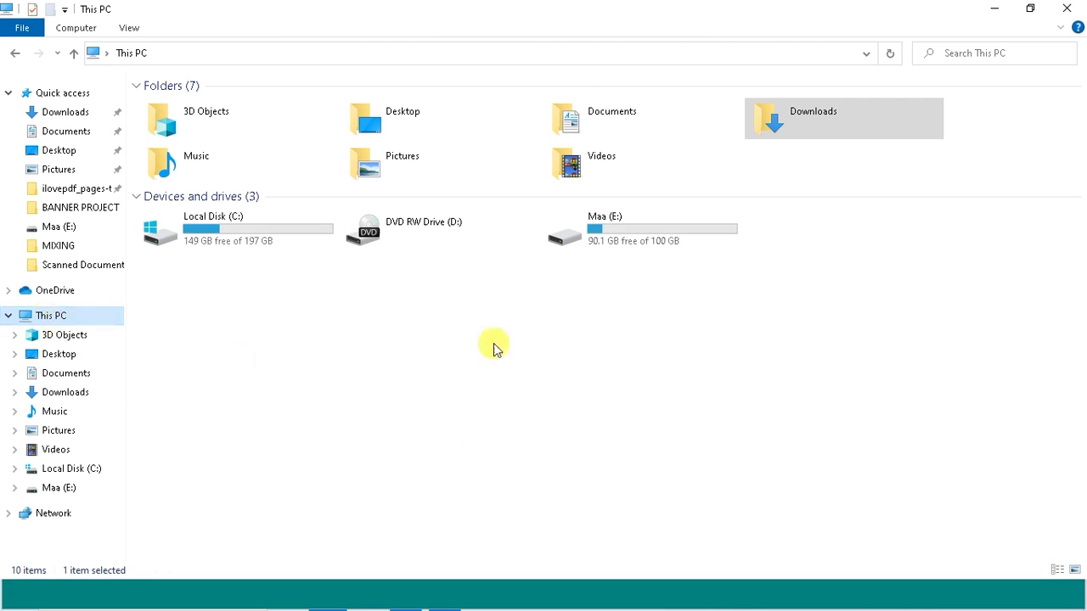
pyautogui.click(640, 241)
pyautogui.doubleClick(640, 241)
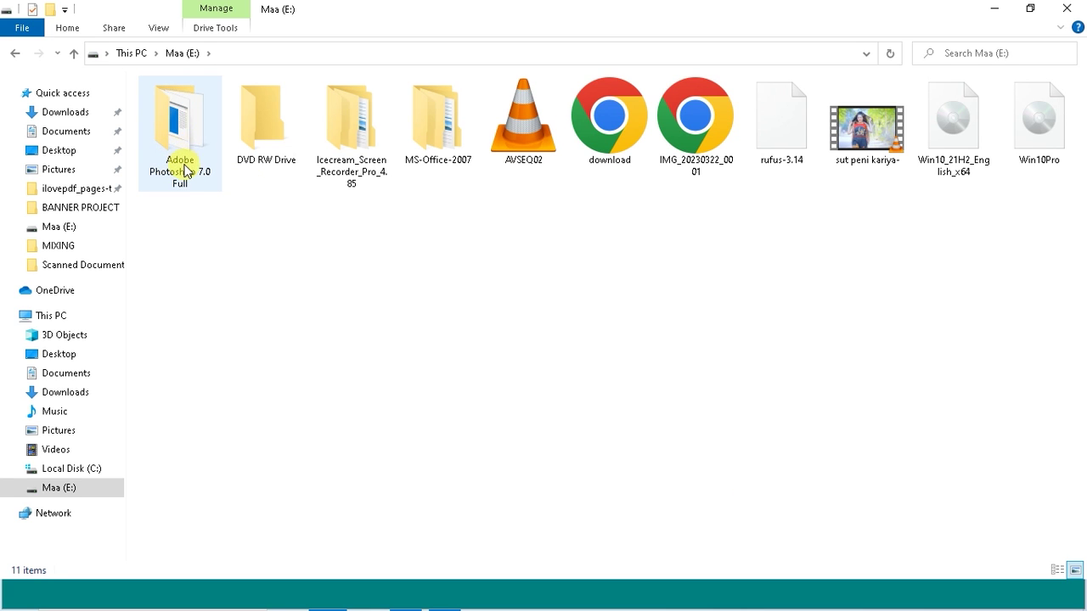
pyautogui.doubleClick(194, 135)
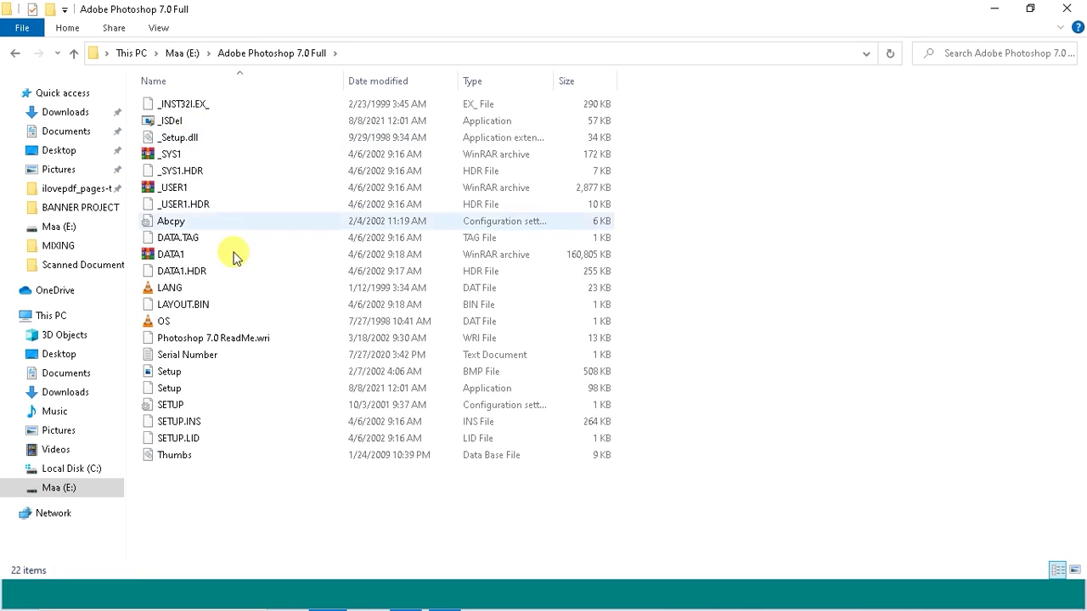
pyautogui.doubleClick(202, 357)
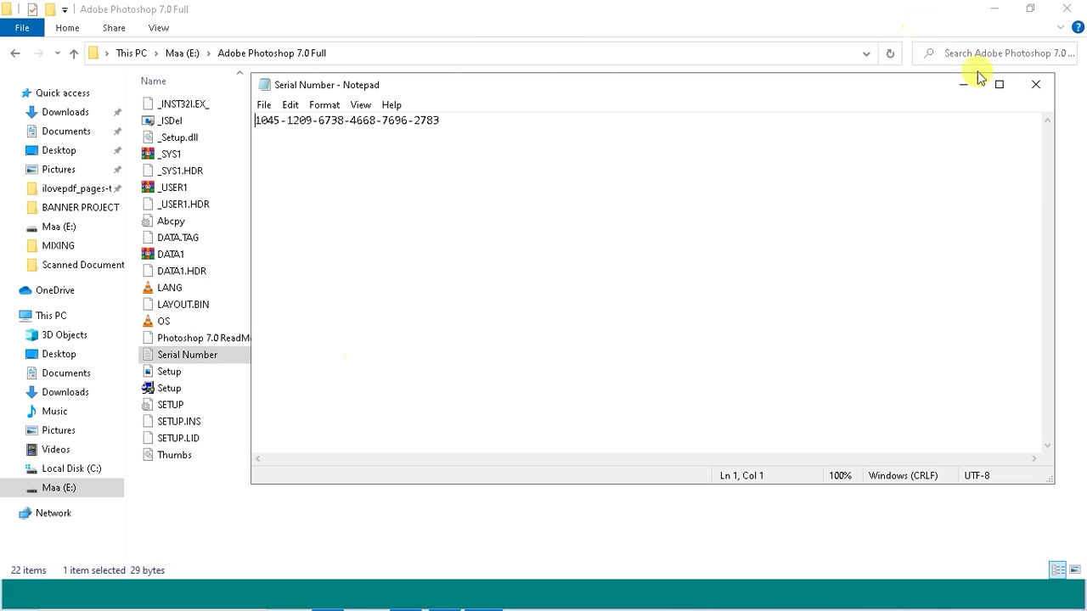
# Maximize Notepad and enlarge the serial number's font.
pyautogui.click(999, 84)
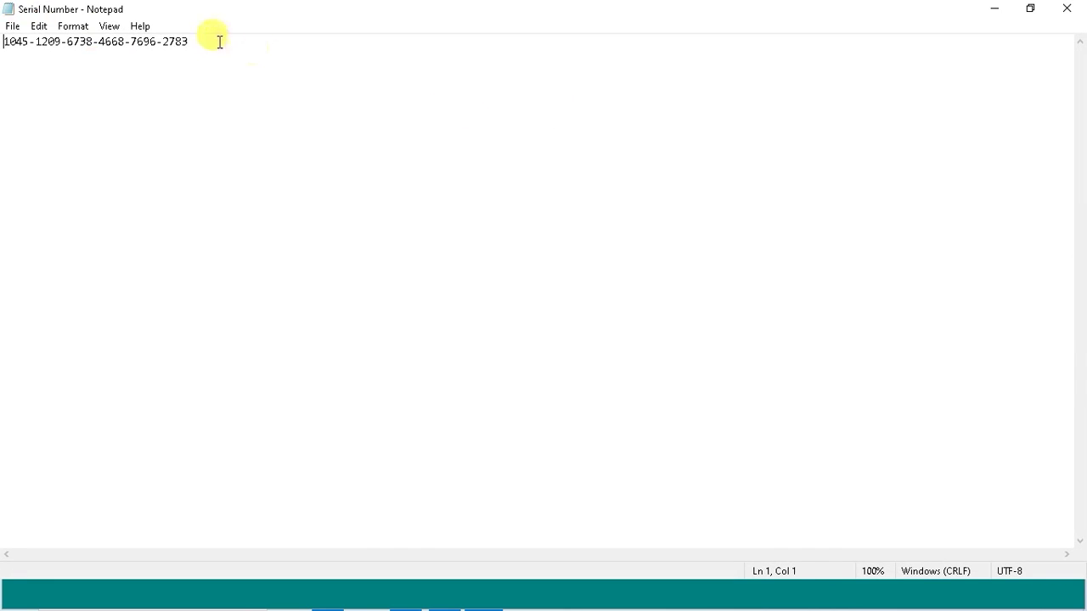
pyautogui.moveTo(214, 41); pyautogui.dragTo(3, 41)
pyautogui.click(73, 26)
pyautogui.click(97, 65)
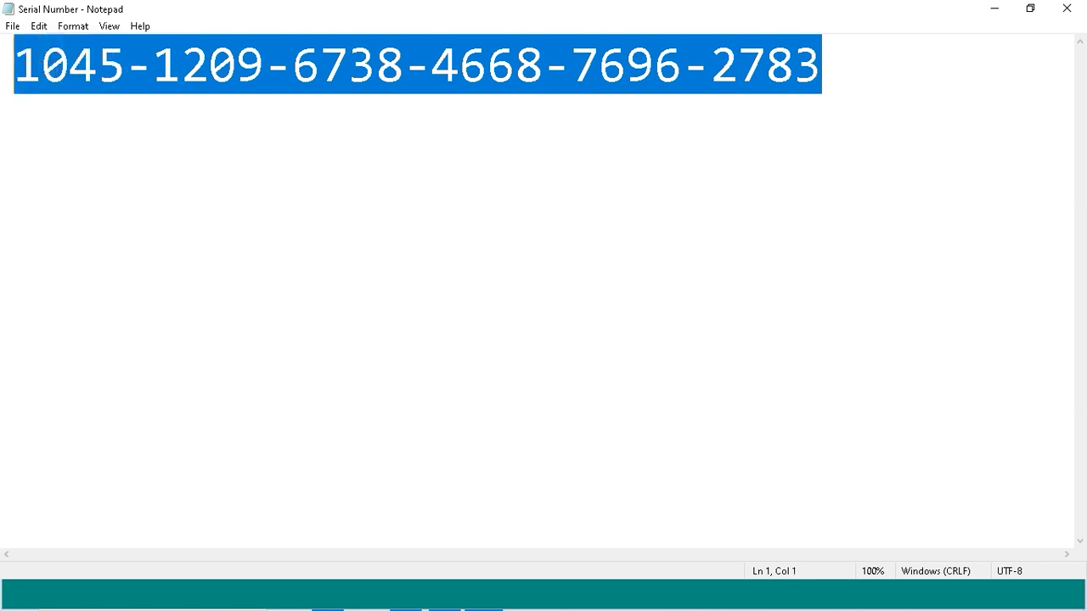
pyautogui.click(344, 157)
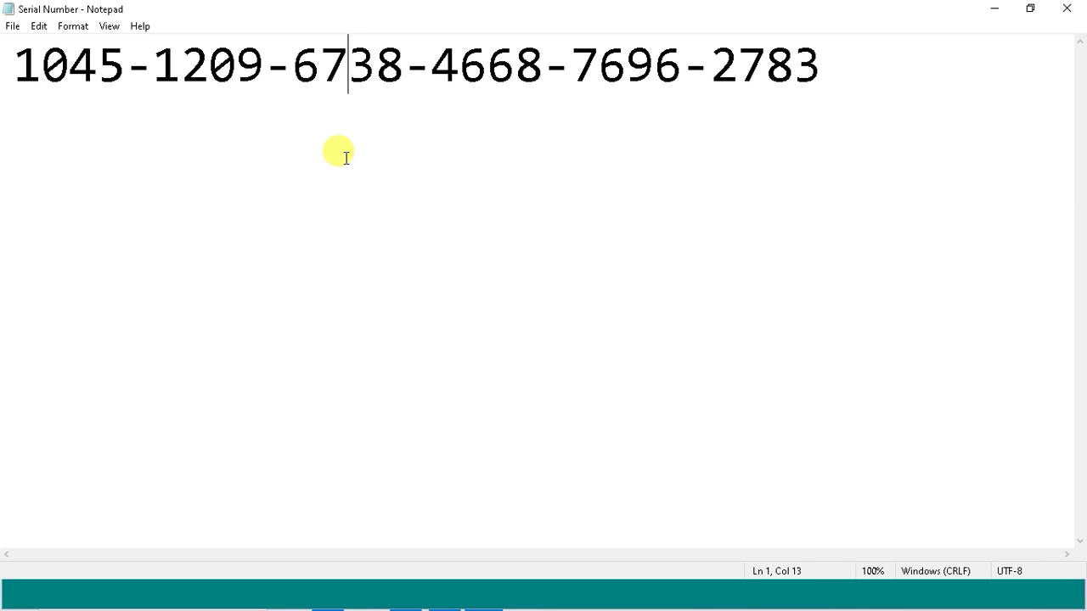
# Copy the serial number line, then minimize Notepad and File Explorer.
pyautogui.moveTo(820, 65); pyautogui.dragTo(16, 66)
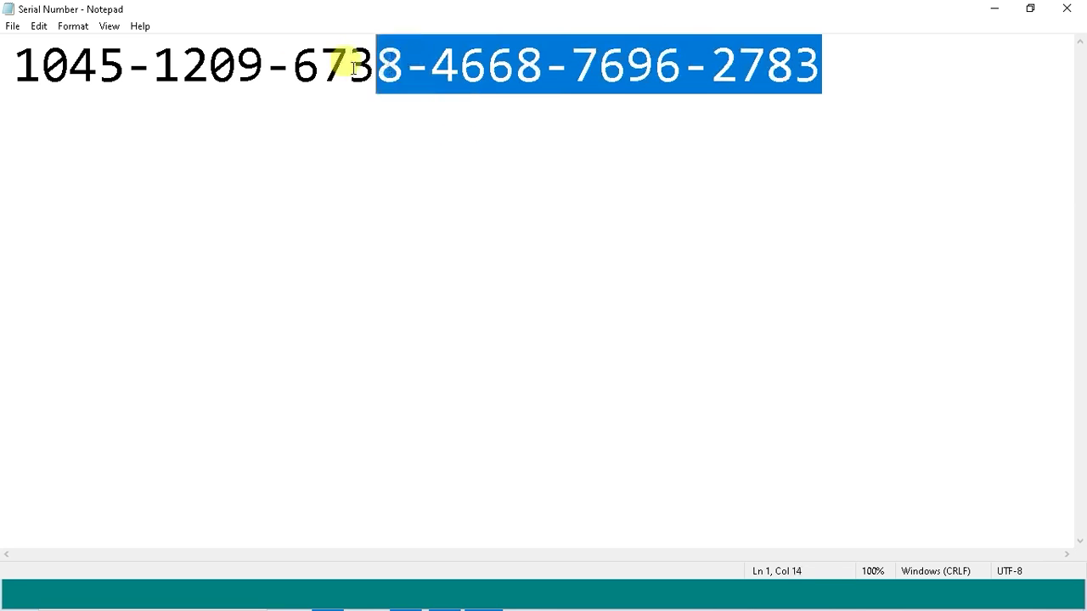
pyautogui.rightClick(69, 61)
pyautogui.click(117, 113)
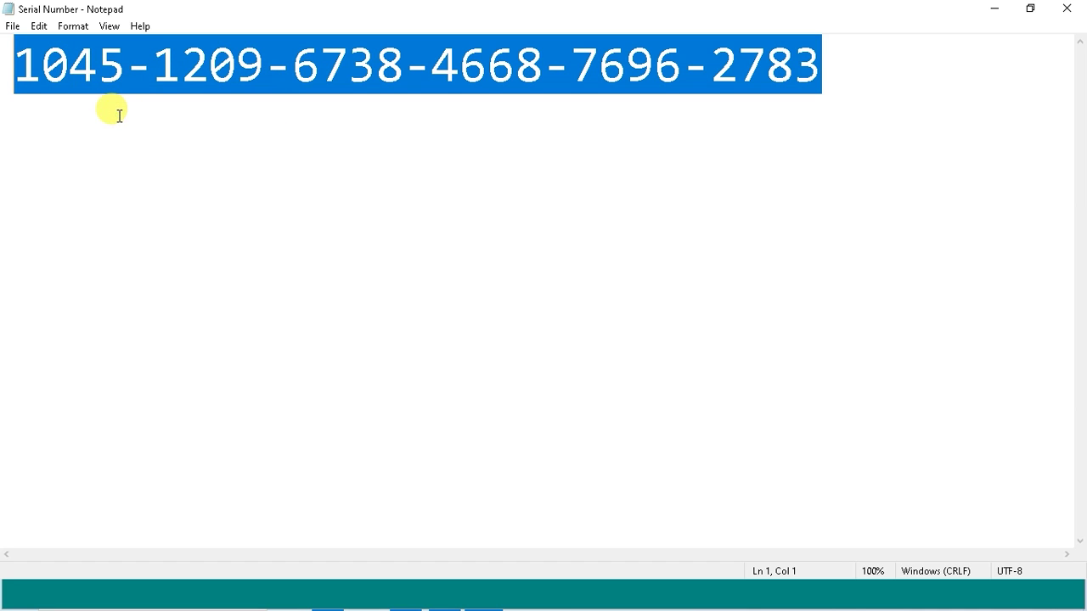
pyautogui.click(994, 9)
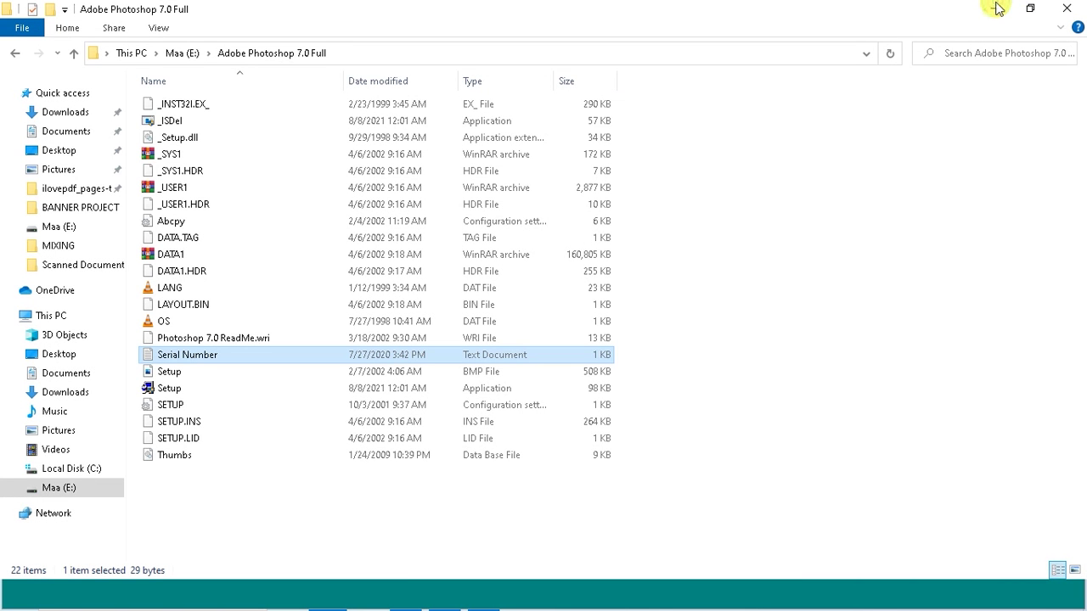
pyautogui.click(995, 9)
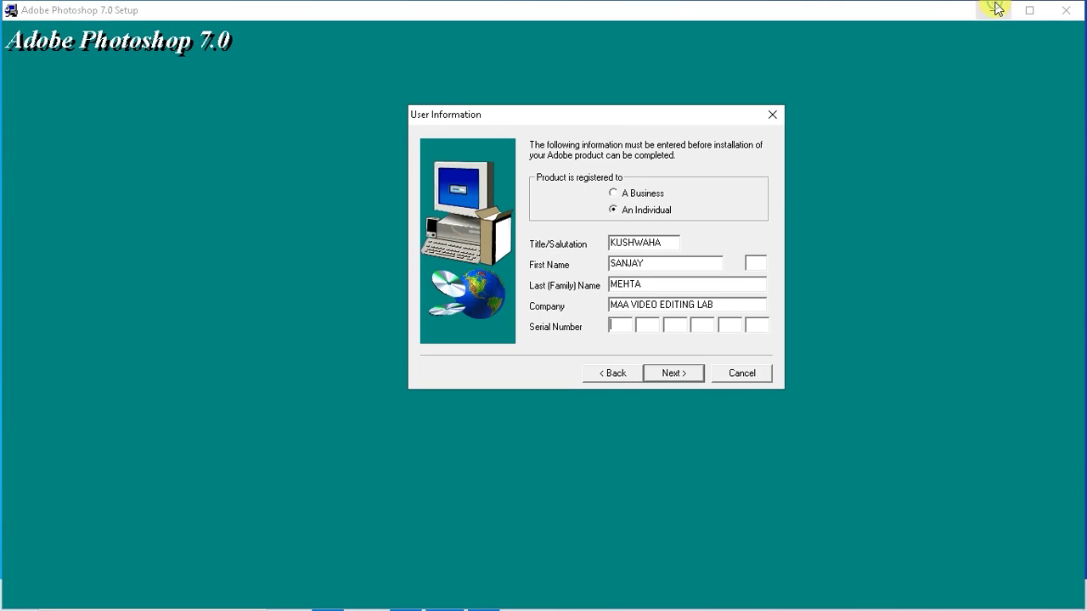
# Paste the serial number into the first serial box, submit, and confirm the registration details.
pyautogui.rightClick(615, 324)
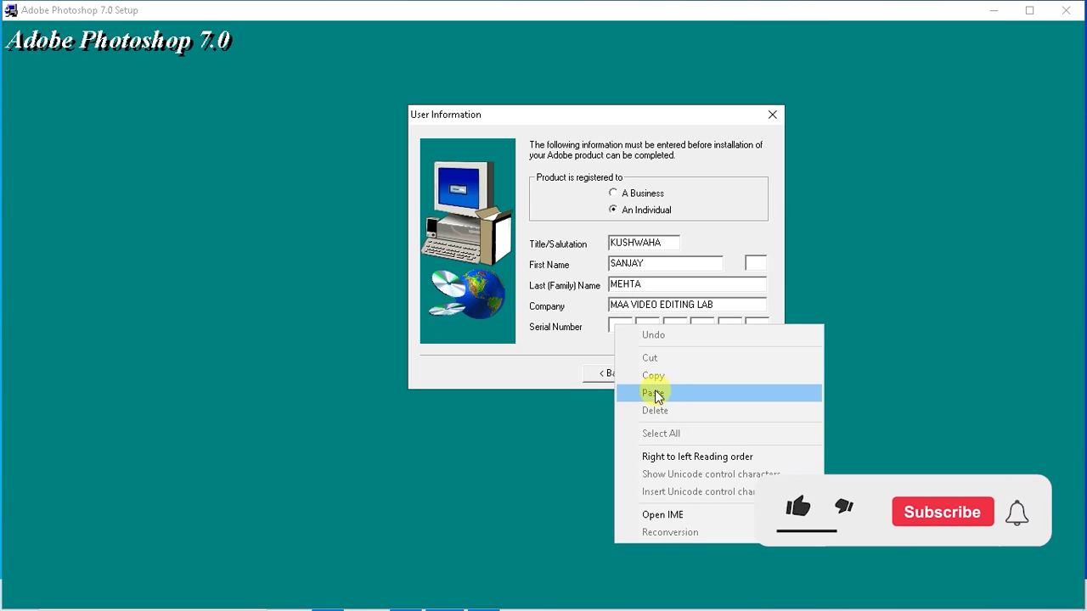
pyautogui.click(654, 393)
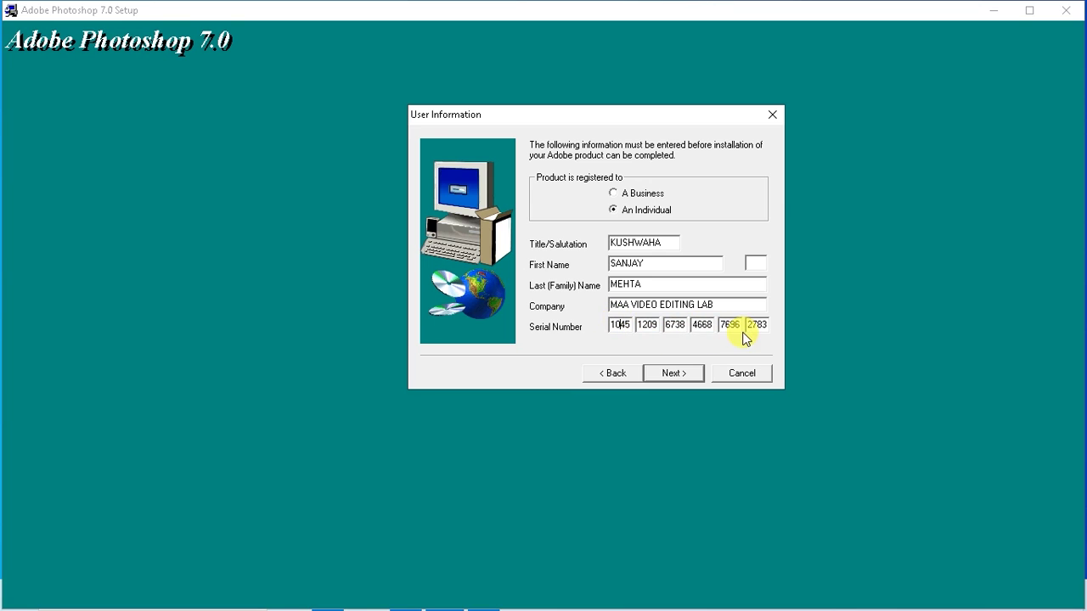
pyautogui.click(675, 371)
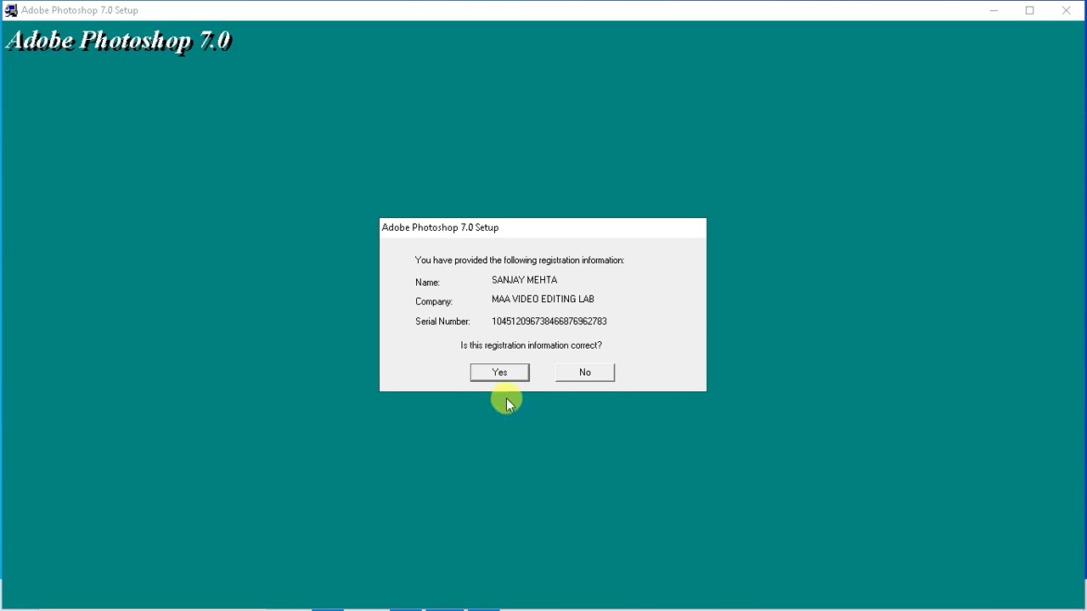
pyautogui.click(499, 373)
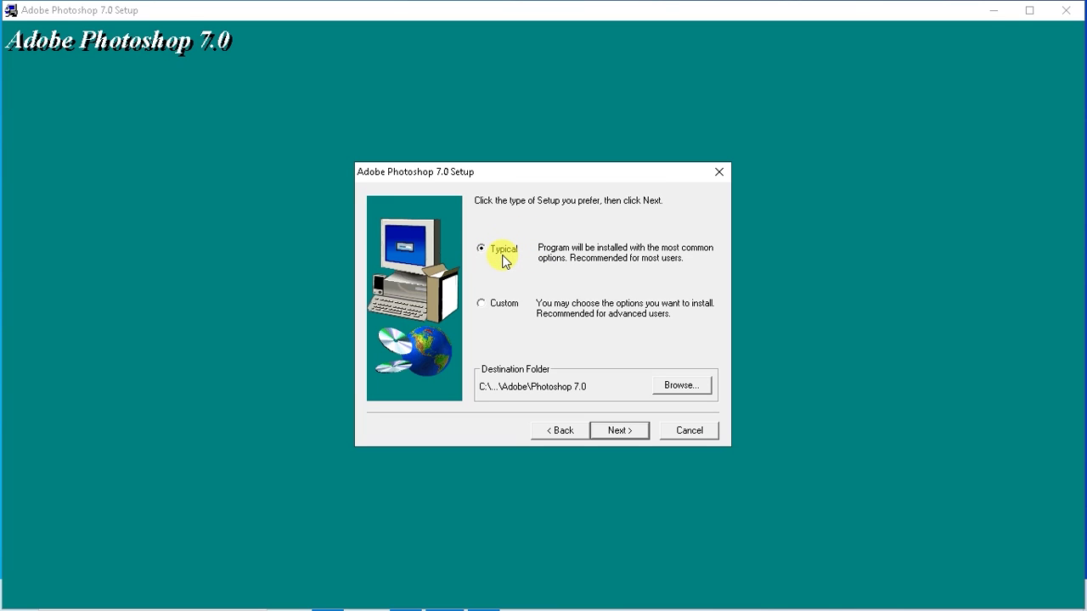
# Accept the Typical setup and default file types, and start copying program files.
pyautogui.click(616, 429)
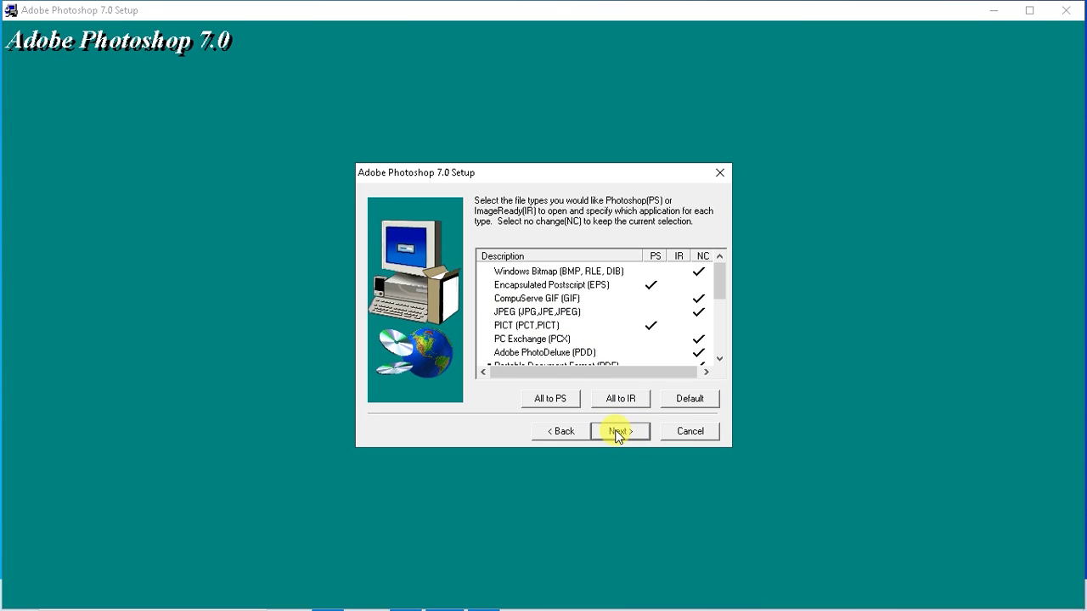
pyautogui.click(617, 433)
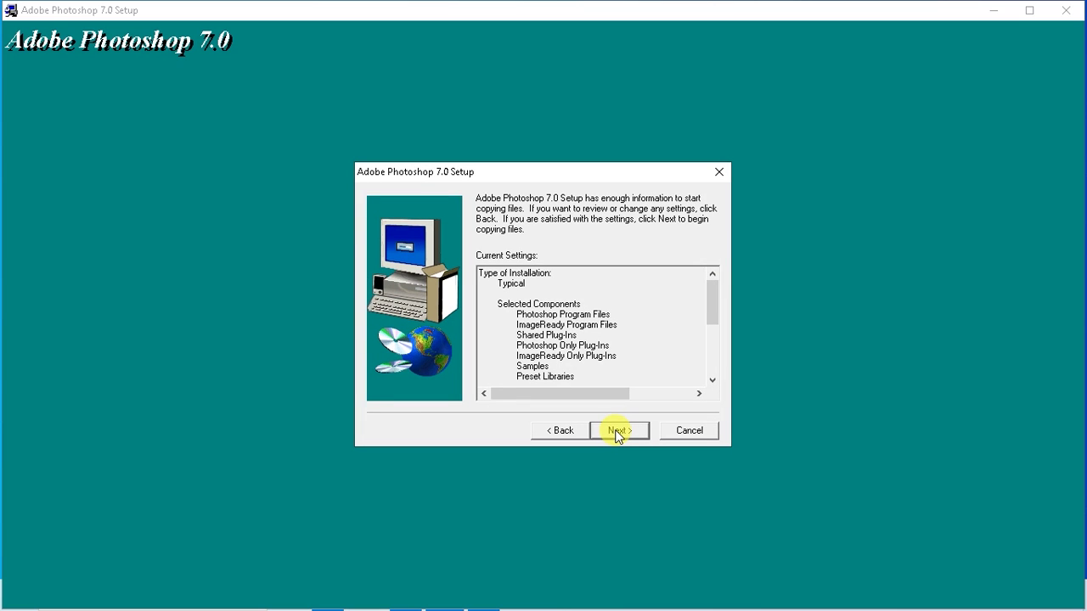
pyautogui.click(617, 432)
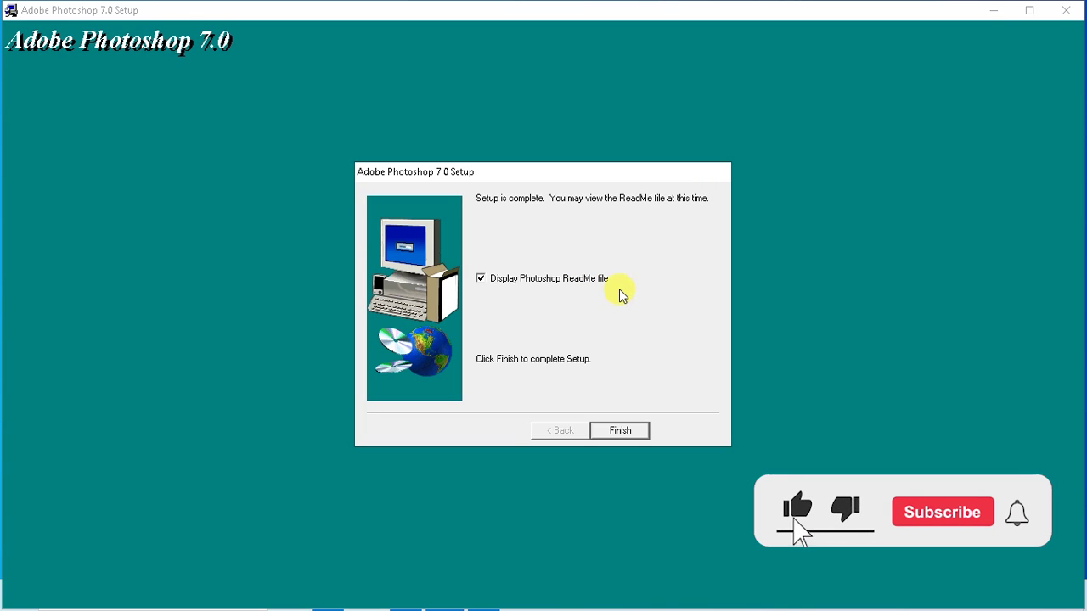
# Untick Display Photoshop ReadMe, finish setup, dismiss the thank-you message, and refresh the desktop.
pyautogui.click(482, 278)
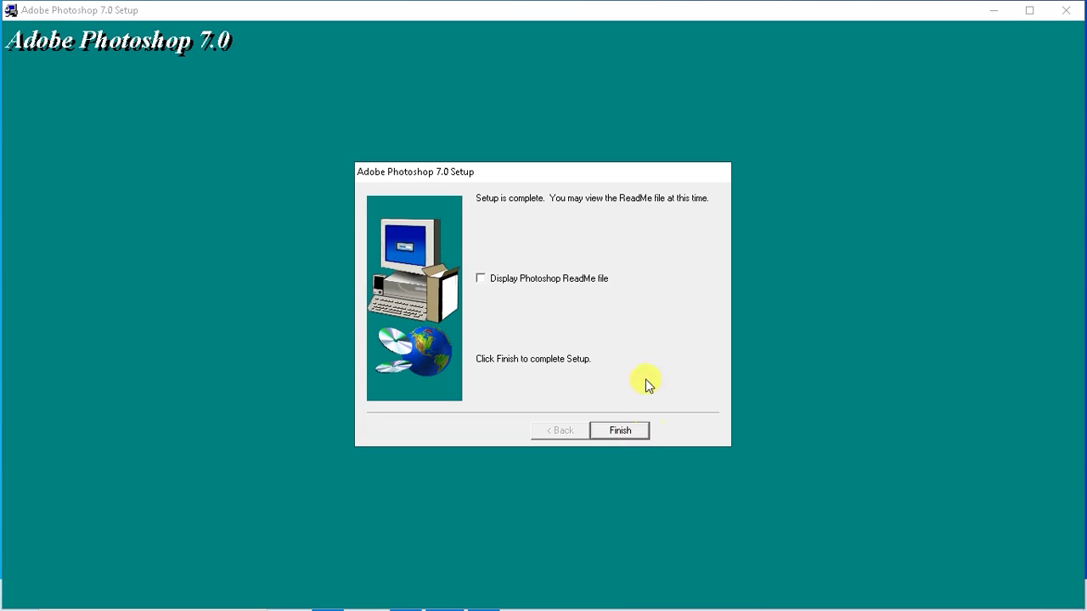
pyautogui.click(621, 431)
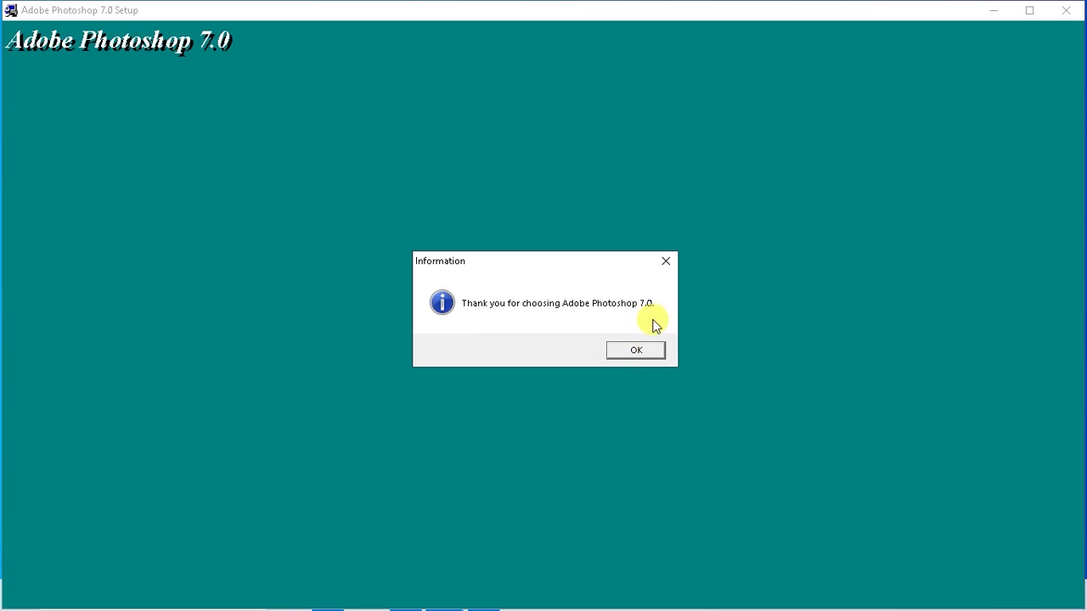
pyautogui.click(627, 352)
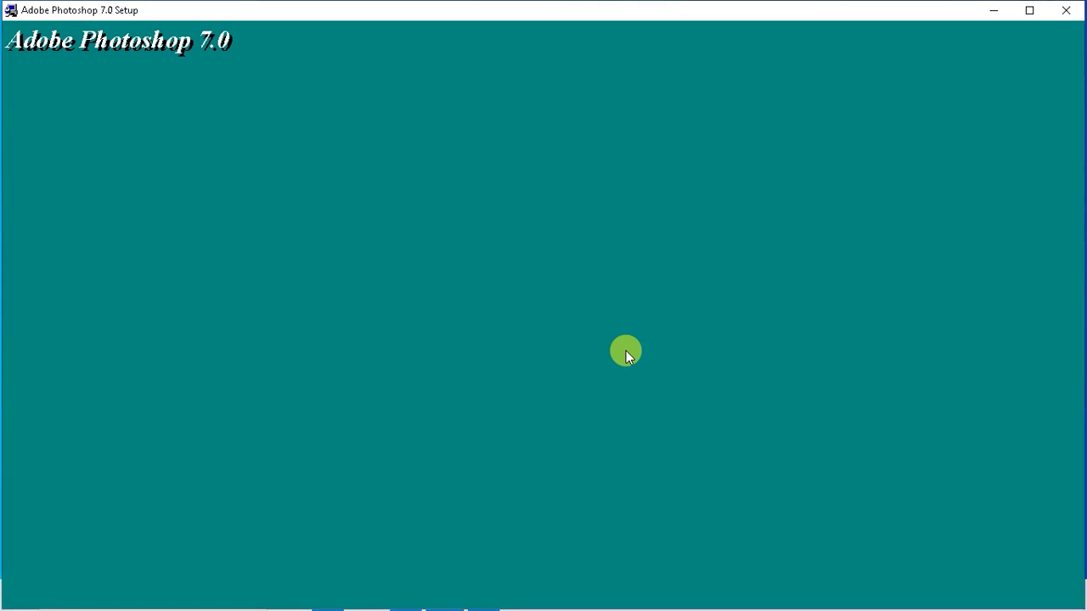
pyautogui.rightClick(327, 156)
pyautogui.click(375, 202)
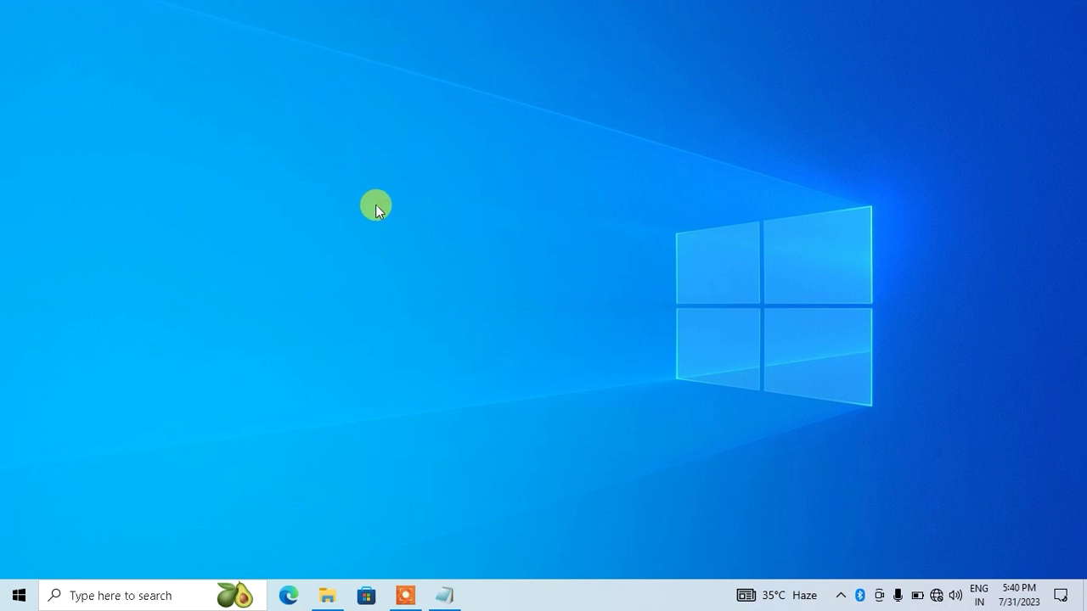
# Refresh the desktop and bring up the Start menu's recently added apps.
pyautogui.rightClick(362, 201)
pyautogui.click(425, 246)
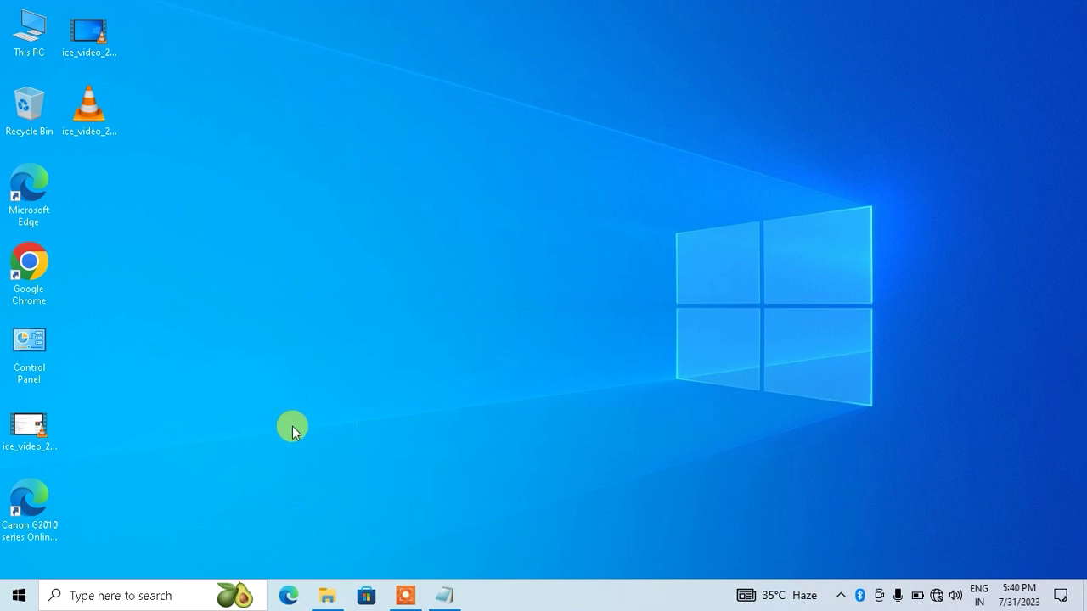
pyautogui.click(19, 595)
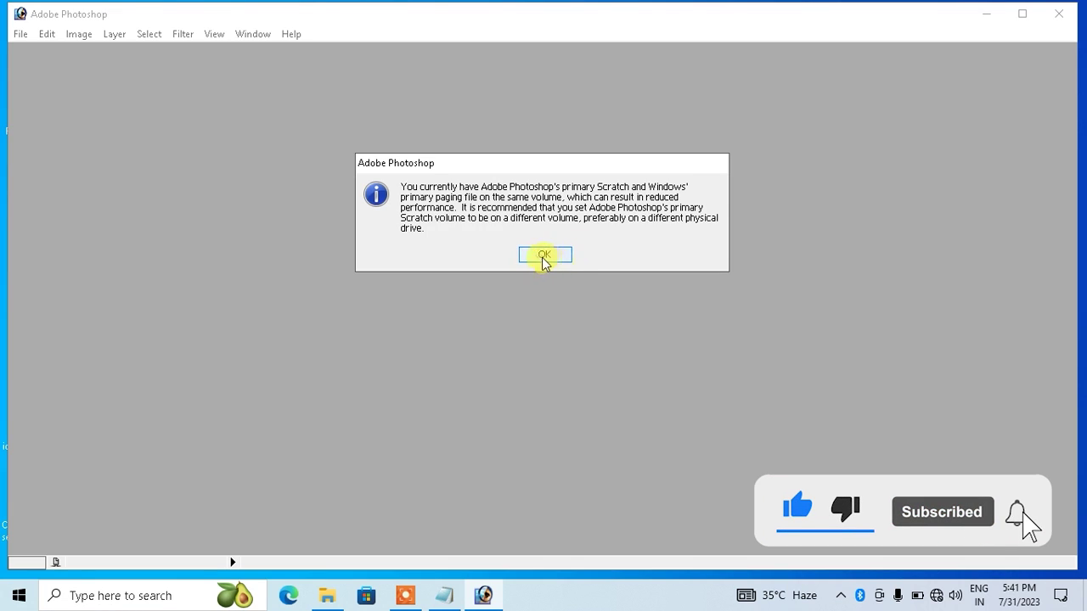
# Launch Adobe Photoshop 7.0 from the Start menu's recently added list.
pyautogui.click(546, 258)
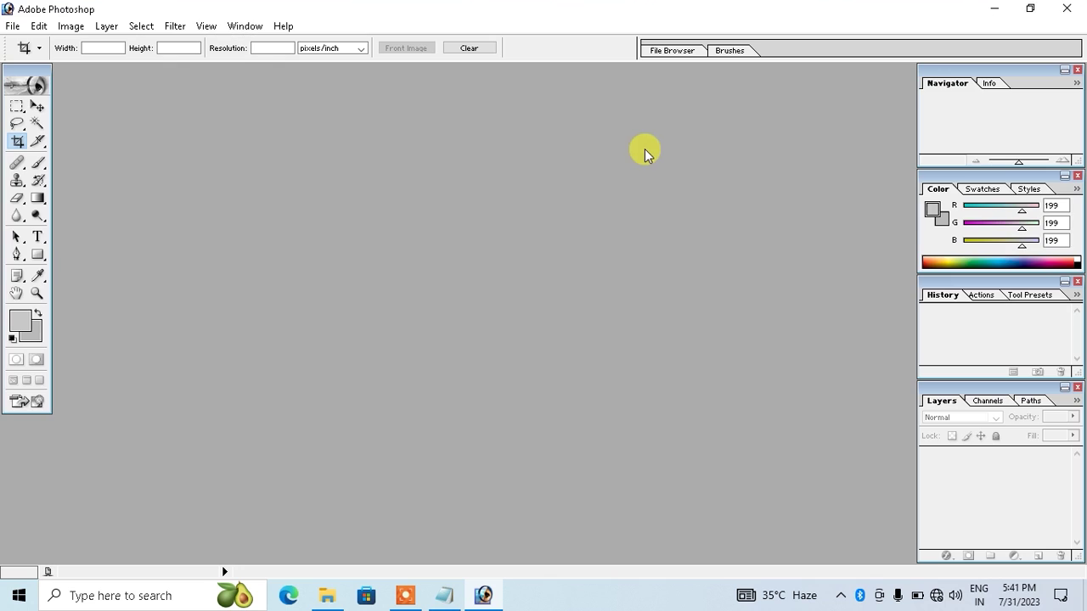